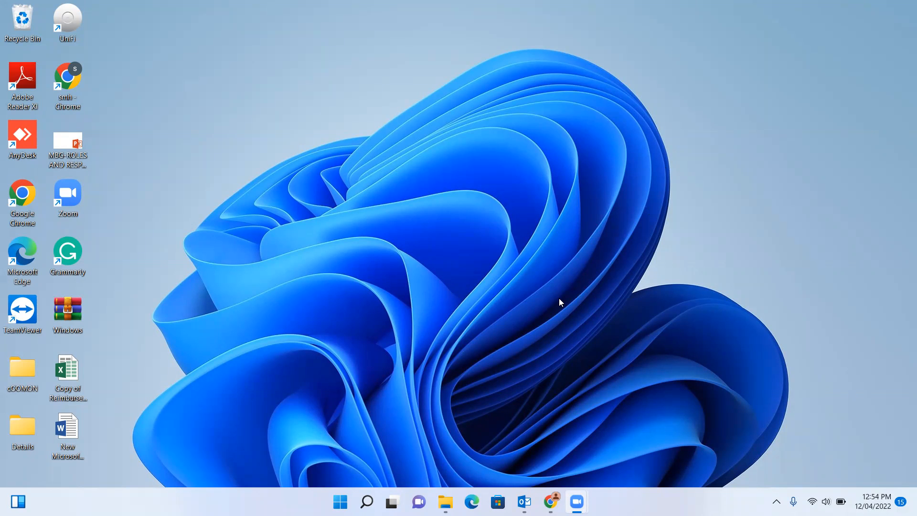
Restore the Chrome window showing the Azure All users page with its 4 users.
{"action": "left_click", "coordinate": [551, 502]}
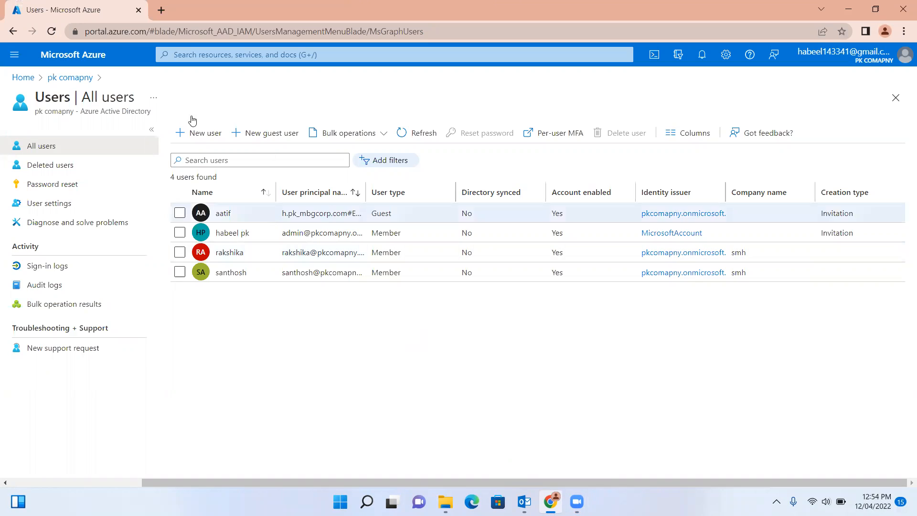
{"action": "left_click", "coordinate": [23, 77]}
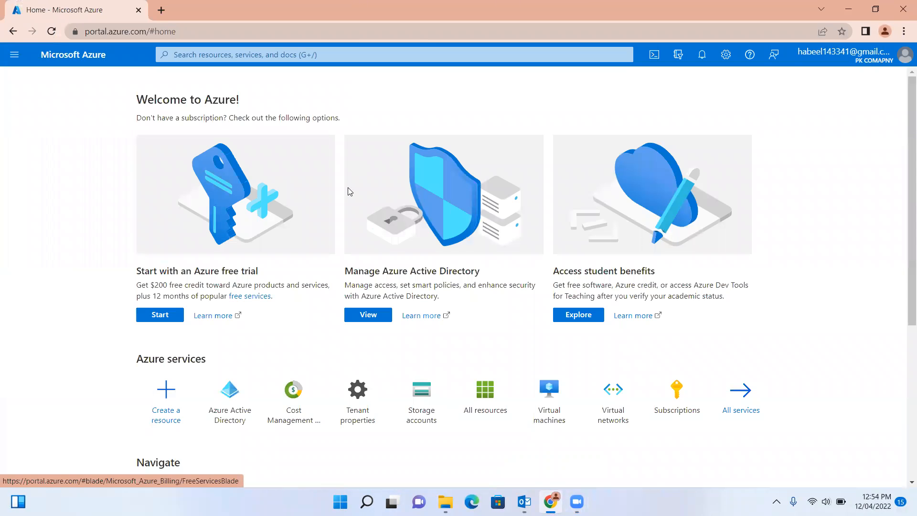
{"action": "left_click", "coordinate": [235, 409]}
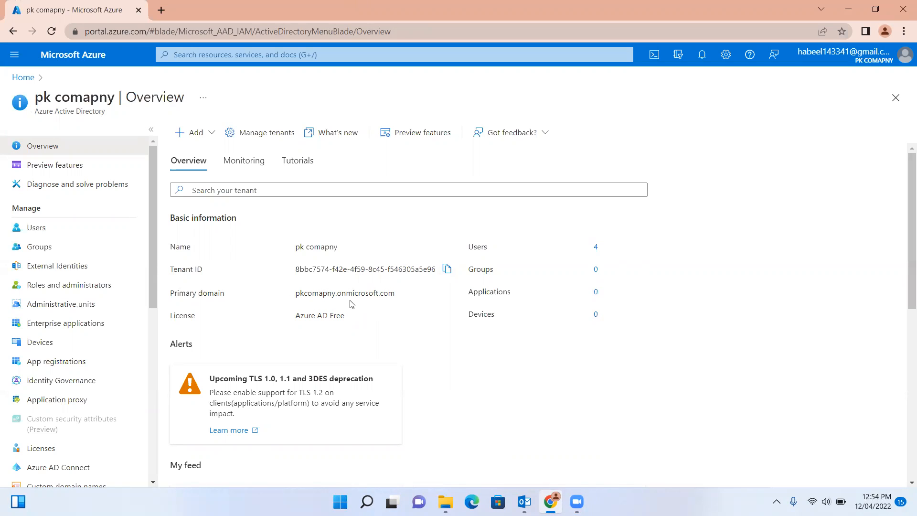
{"action": "left_click", "coordinate": [53, 233]}
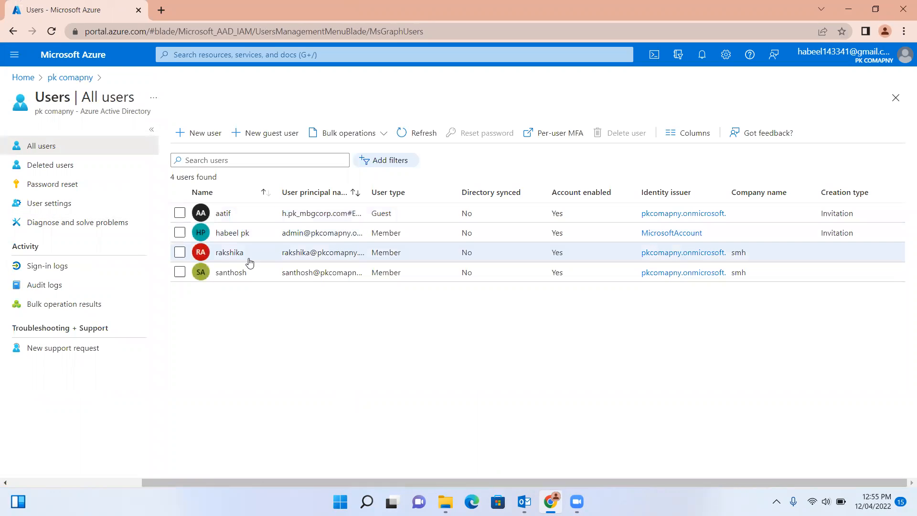
Start a new user and enter its user name, display name, first name and last name.
{"action": "left_click", "coordinate": [205, 136]}
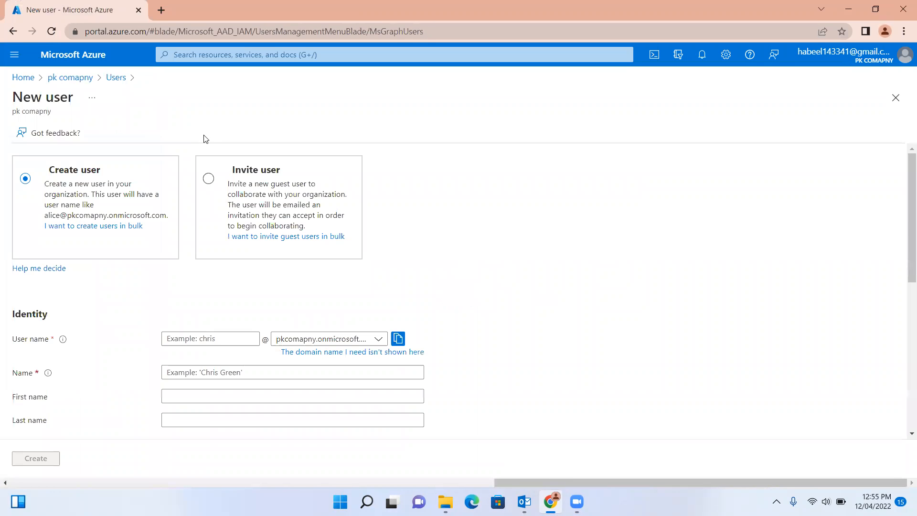
{"action": "left_click", "coordinate": [188, 340]}
{"action": "type", "text": "madan"}
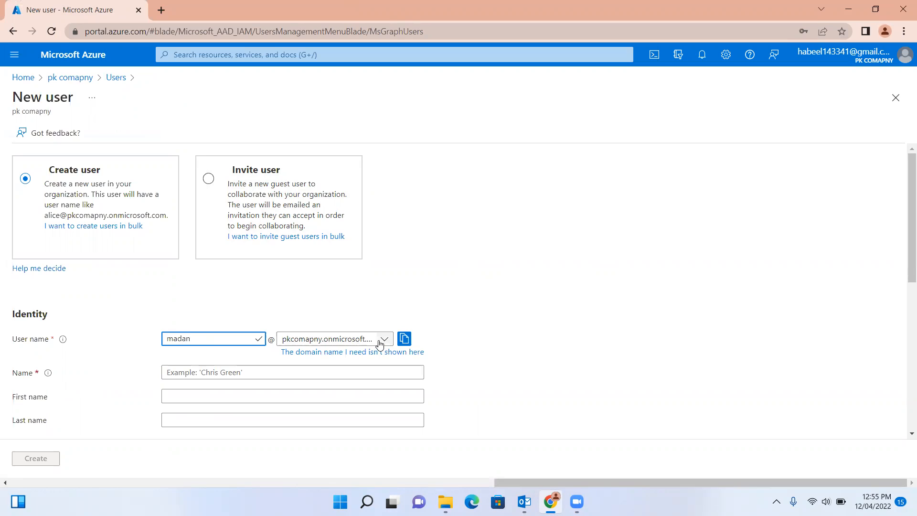
{"action": "left_click", "coordinate": [210, 374]}
{"action": "type", "text": "madan"}
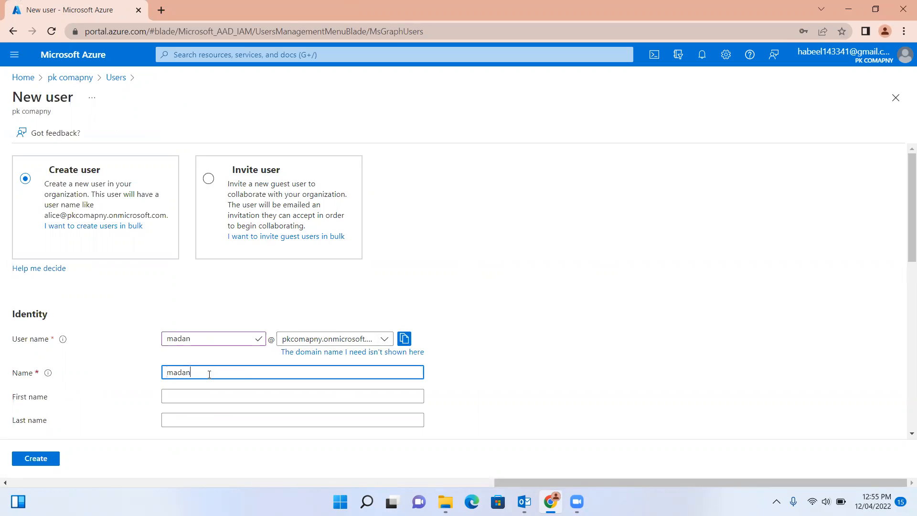
{"action": "left_click", "coordinate": [173, 398]}
{"action": "type", "text": "ma"}
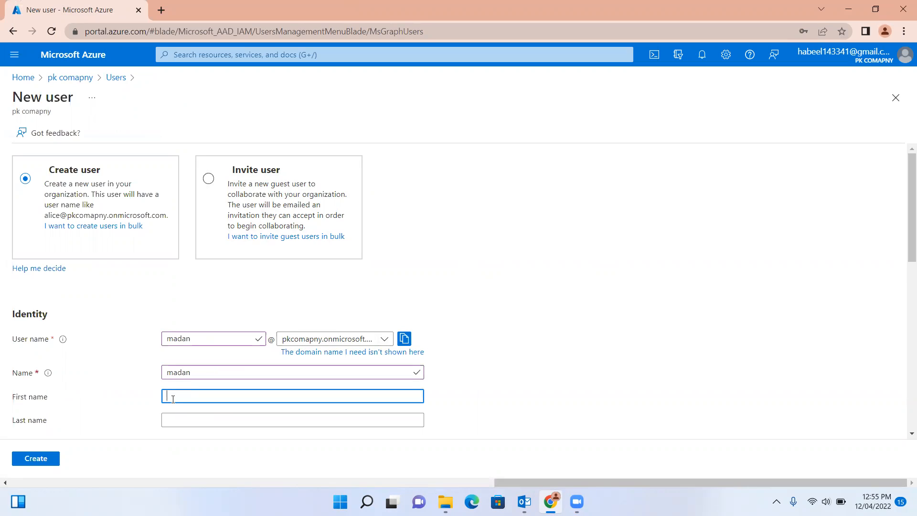
{"action": "type", "text": "dan"}
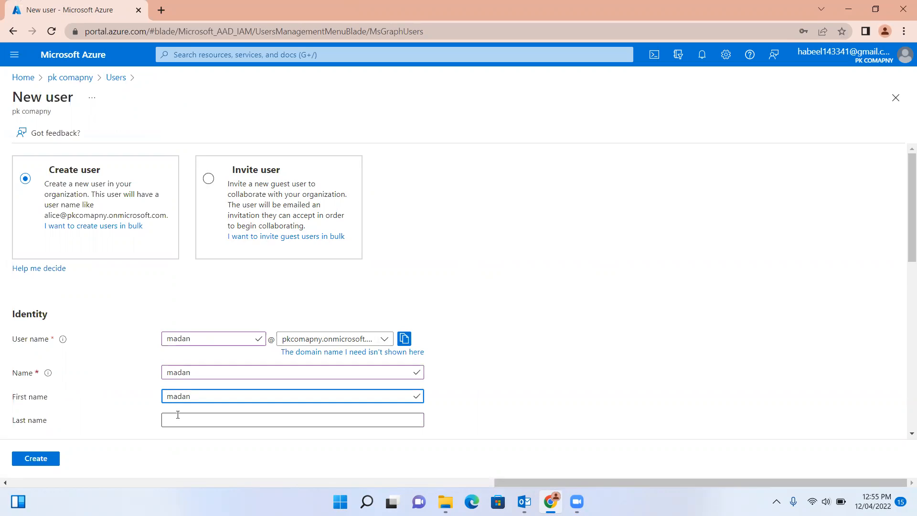
{"action": "left_click", "coordinate": [177, 417]}
{"action": "type", "text": "ma"}
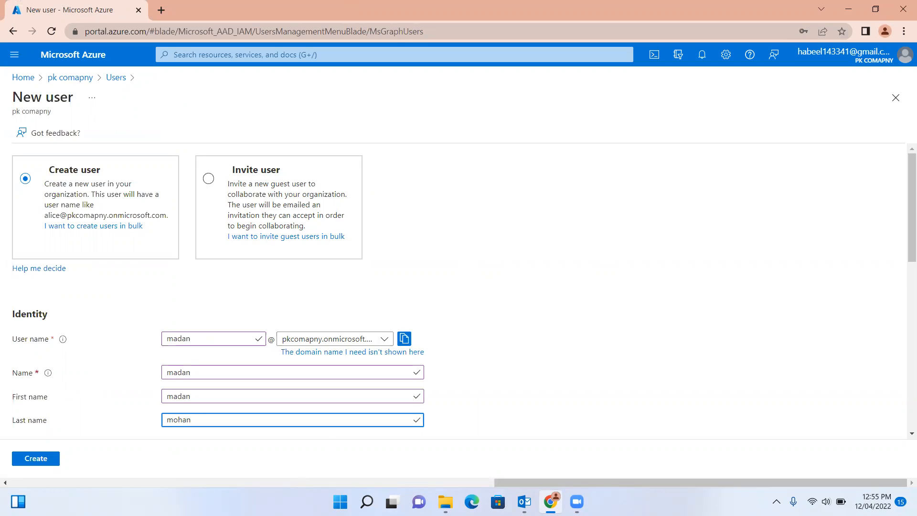
{"action": "left_click_drag", "start_coordinate": [906, 225], "coordinate": [904, 301]}
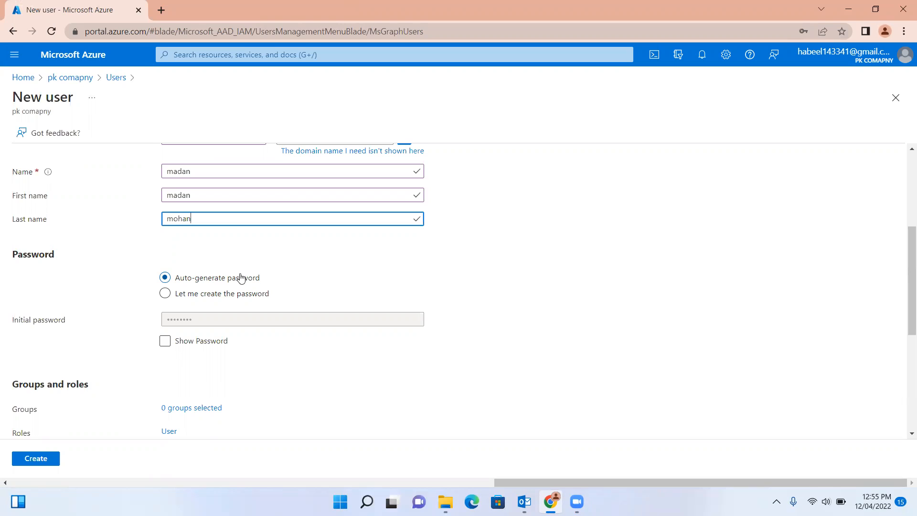
Switch the new user to 'Let me create the password' and enter a custom initial password.
{"action": "left_click", "coordinate": [167, 343]}
{"action": "left_click", "coordinate": [165, 342]}
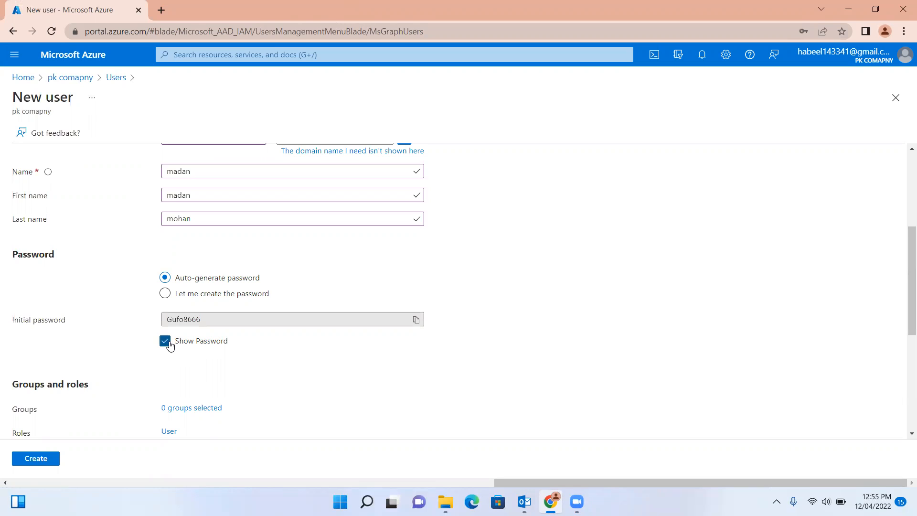
{"action": "left_click", "coordinate": [197, 299]}
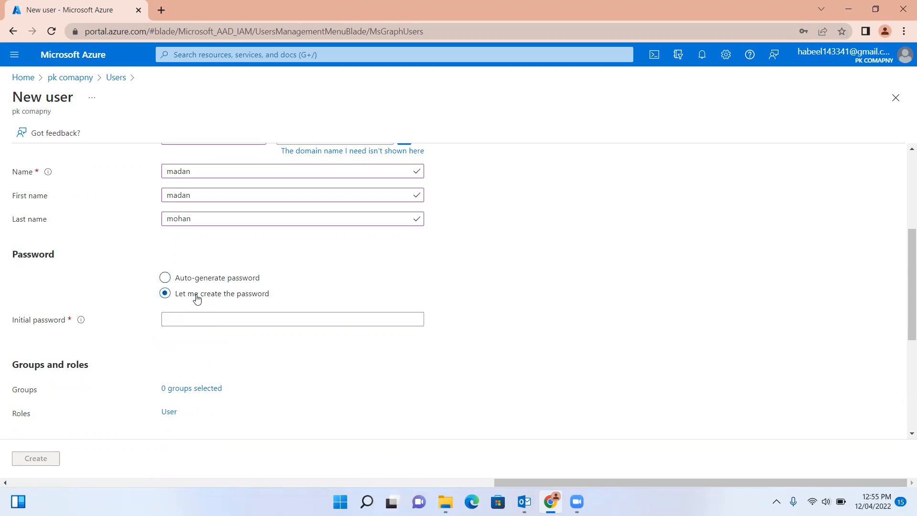
{"action": "left_click", "coordinate": [187, 319]}
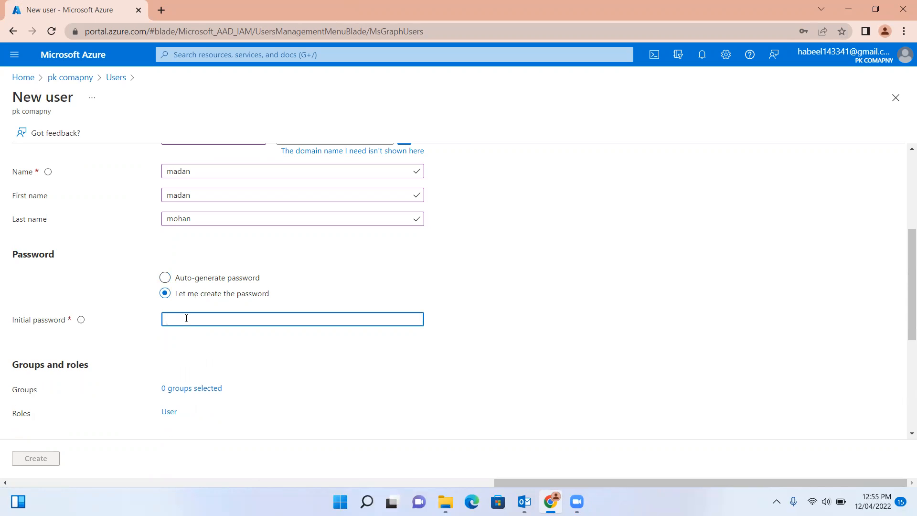
{"action": "type", "text": "••"}
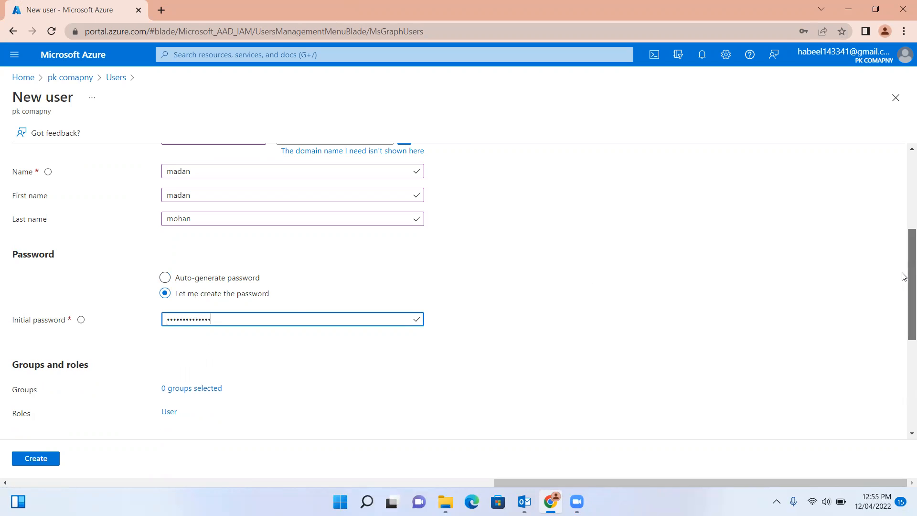
{"action": "left_click_drag", "start_coordinate": [906, 268], "coordinate": [904, 319]}
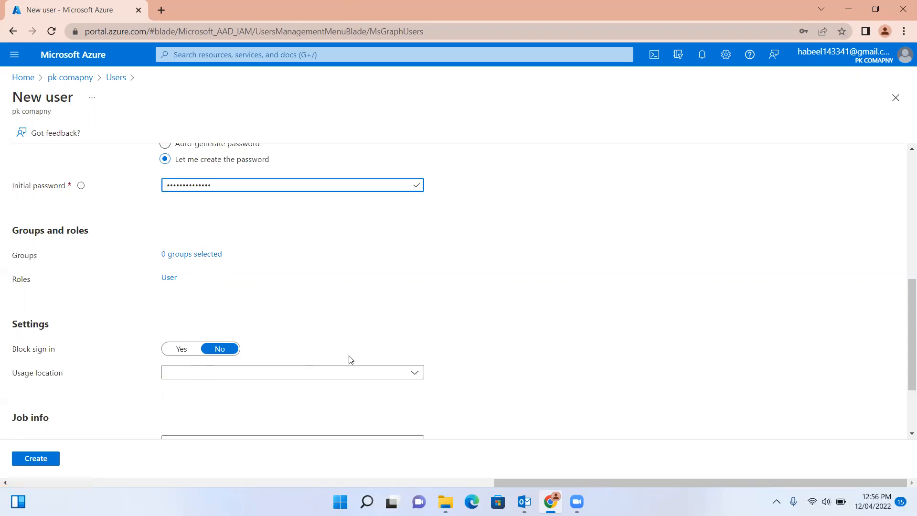
{"action": "left_click_drag", "start_coordinate": [904, 302], "coordinate": [906, 359]}
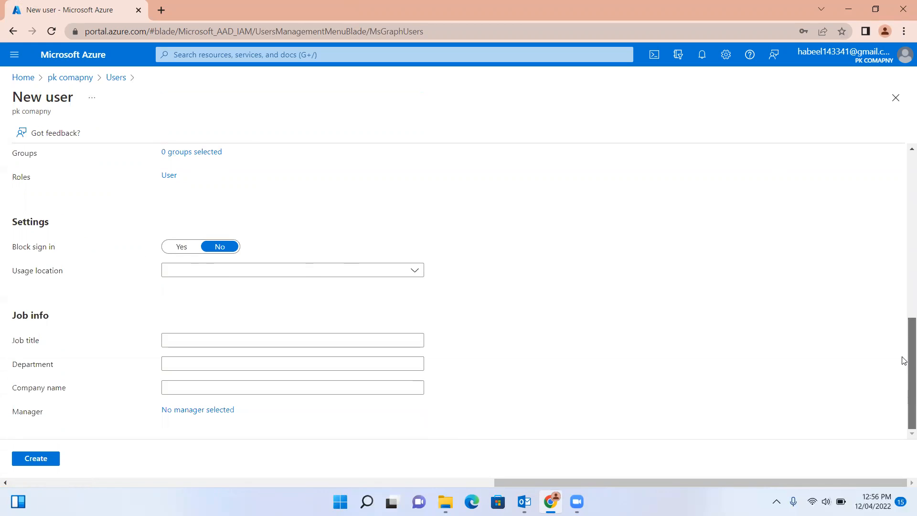
Set the new user's job title to IT manager, department IT and company smh.
{"action": "left_click", "coordinate": [182, 340]}
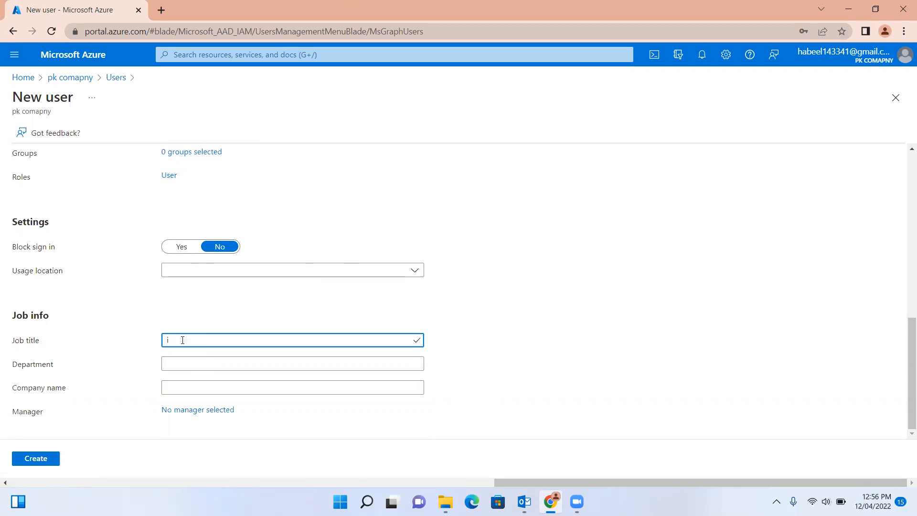
{"action": "type", "text": "IT manager"}
{"action": "left_click", "coordinate": [177, 364]}
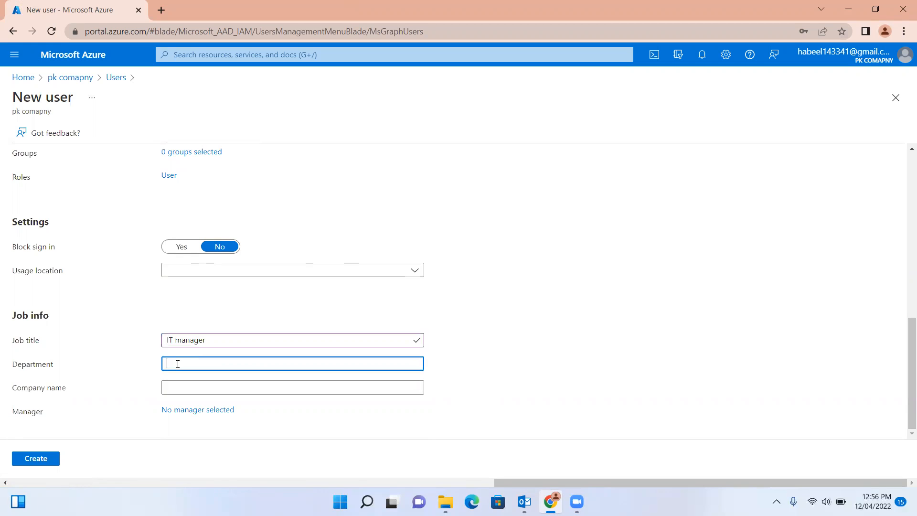
{"action": "left_click", "coordinate": [177, 392]}
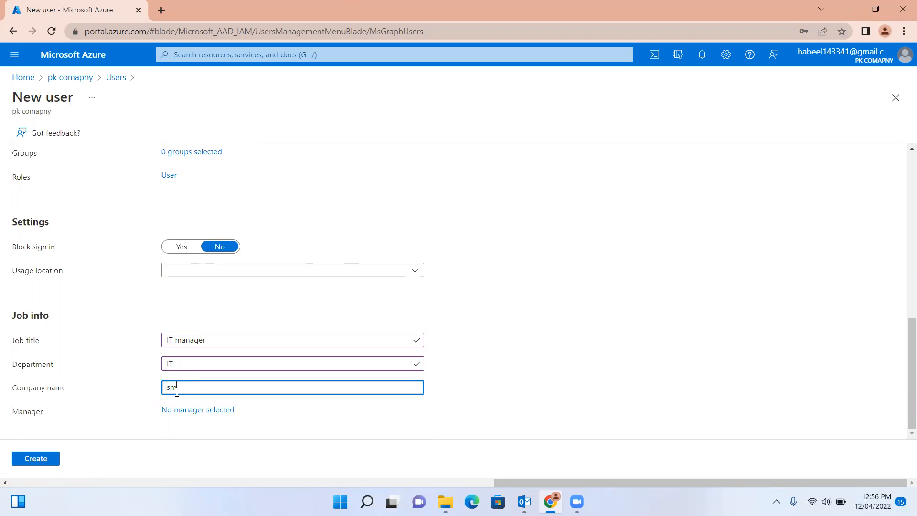
Assign the admin account as the user's manager and create the user.
{"action": "left_click", "coordinate": [197, 411]}
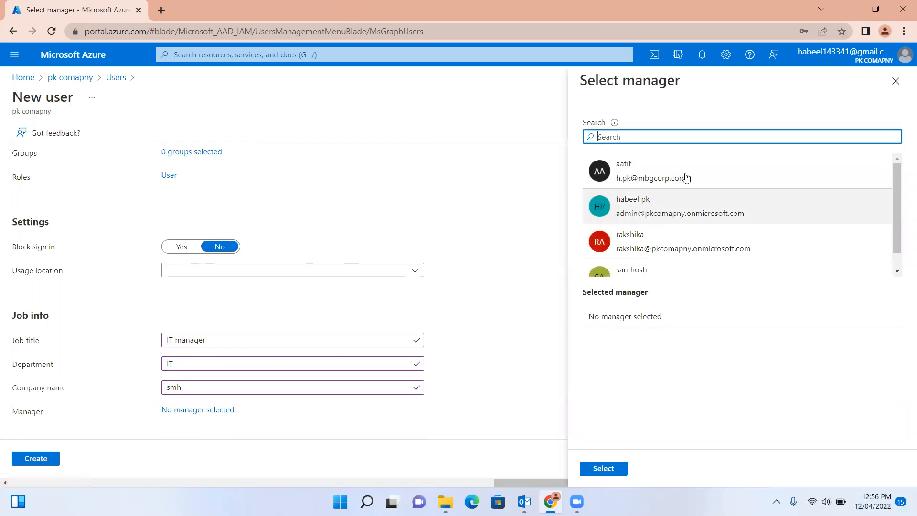
{"action": "left_click", "coordinate": [755, 222]}
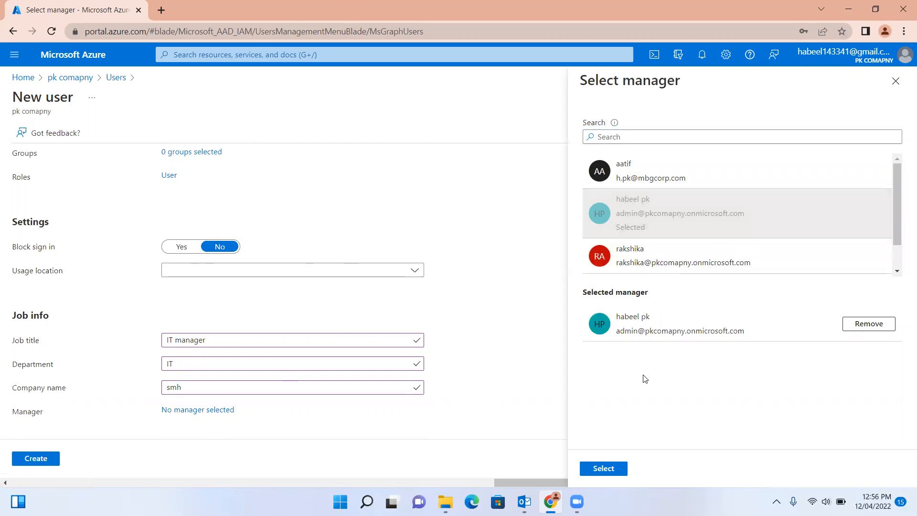
{"action": "left_click", "coordinate": [603, 468]}
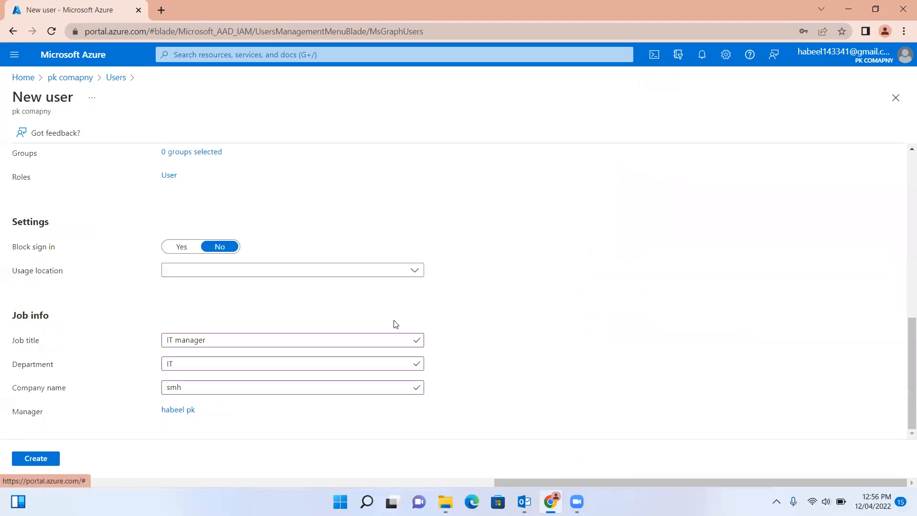
{"action": "left_click", "coordinate": [38, 461]}
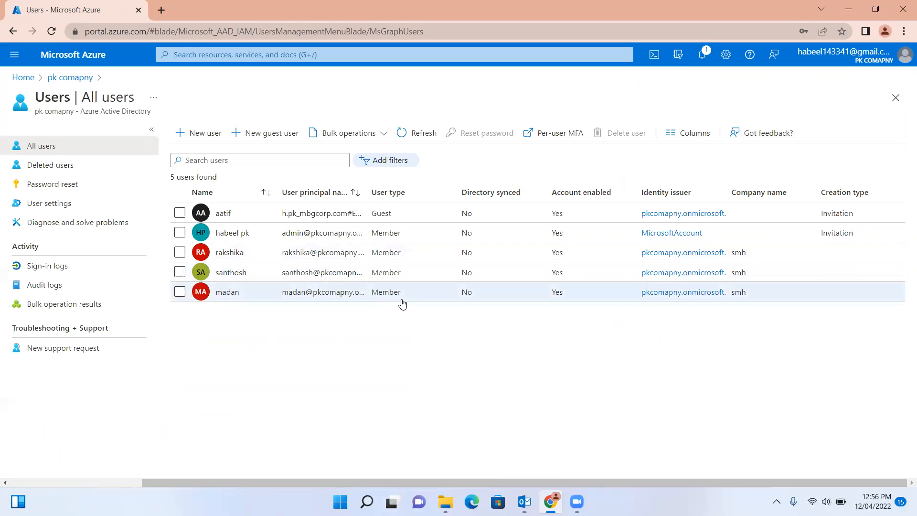
Open the newly created user's profile and go to its Assigned roles page.
{"action": "left_click", "coordinate": [226, 292]}
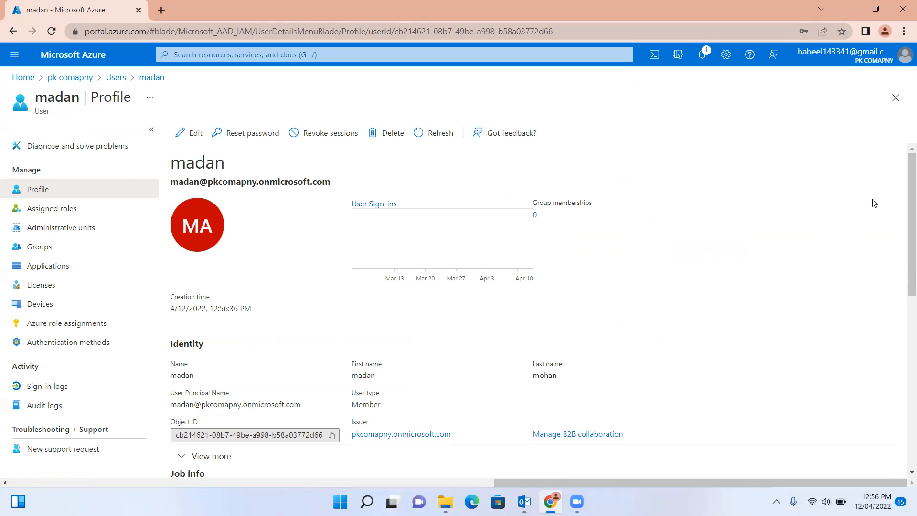
{"action": "left_click_drag", "start_coordinate": [904, 230], "coordinate": [903, 168]}
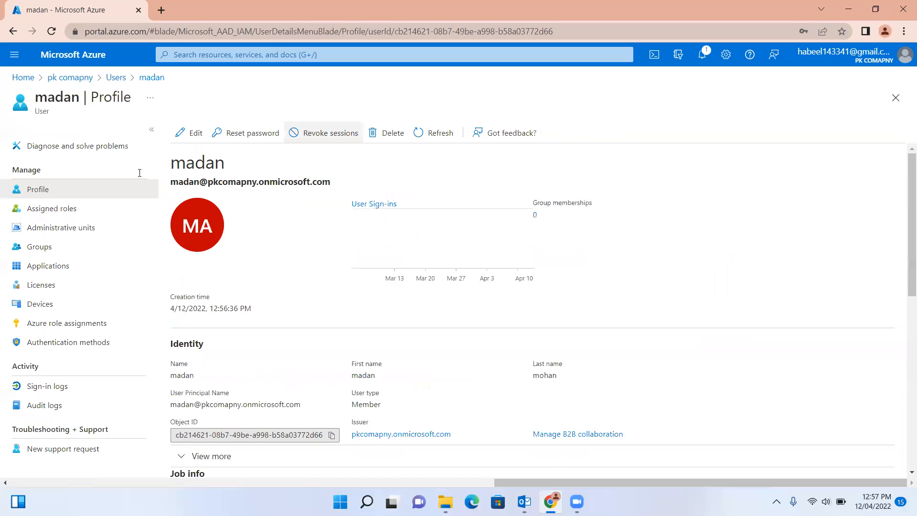
{"action": "left_click", "coordinate": [53, 209]}
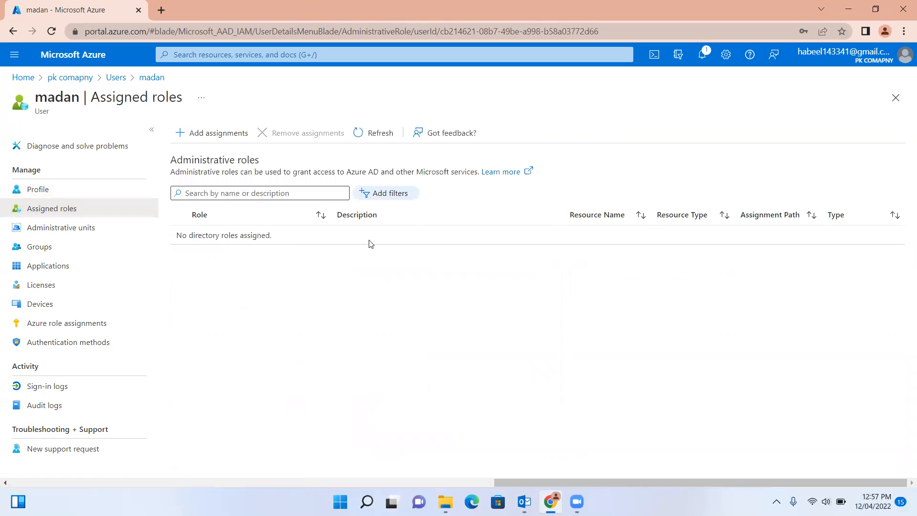
Browse the directory roles available under Add assignments without assigning any.
{"action": "left_click", "coordinate": [224, 140]}
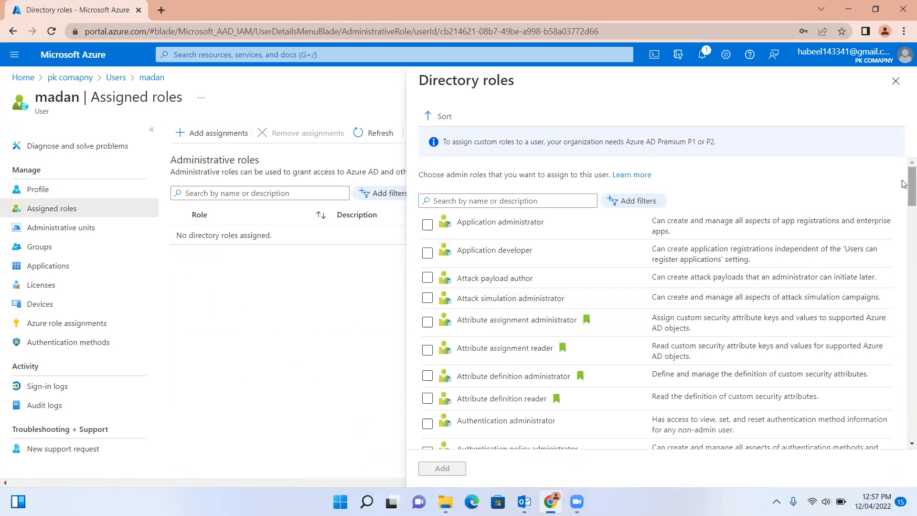
{"action": "scroll", "coordinate": [904, 252], "scroll_direction": "down", "scroll_amount": 5}
{"action": "scroll", "coordinate": [904, 252], "scroll_direction": "down", "scroll_amount": 20}
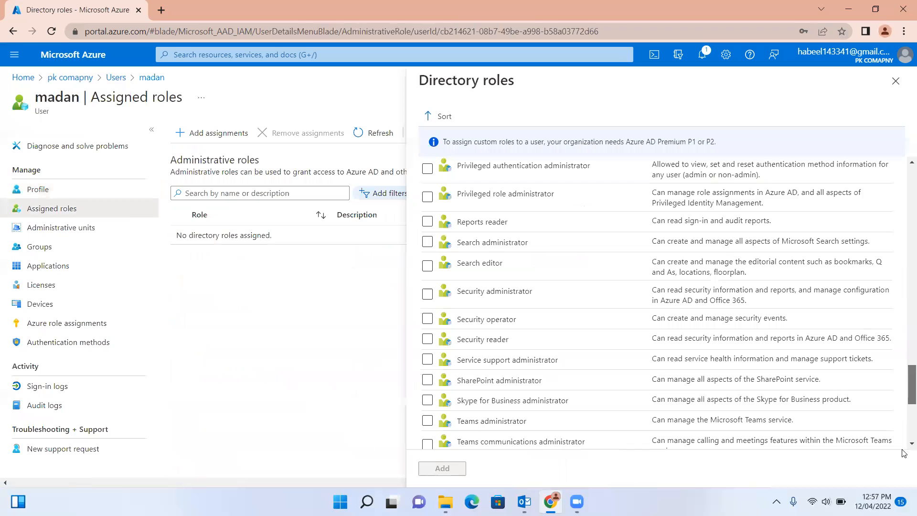
{"action": "scroll", "coordinate": [905, 227], "scroll_direction": "up", "scroll_amount": 20}
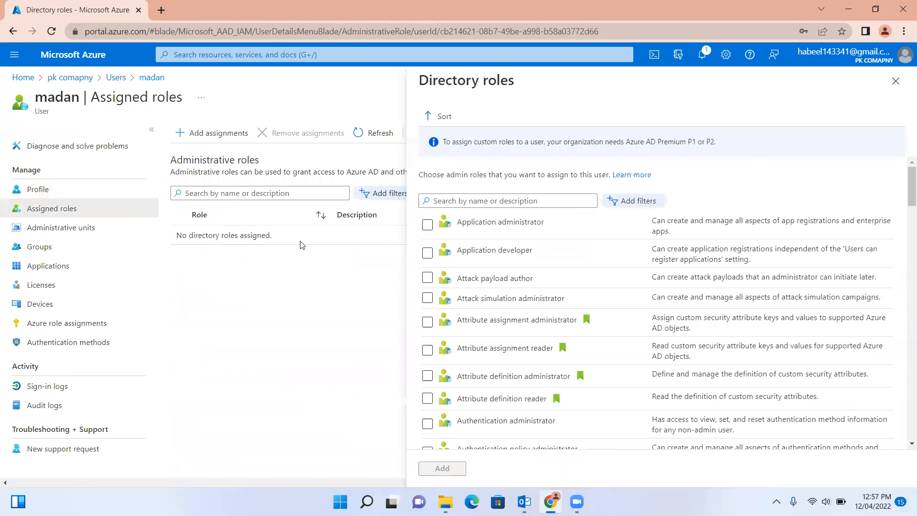
Check the user's Administrative units, Groups and Licenses pages.
{"action": "left_click", "coordinate": [54, 229]}
{"action": "left_click", "coordinate": [35, 248]}
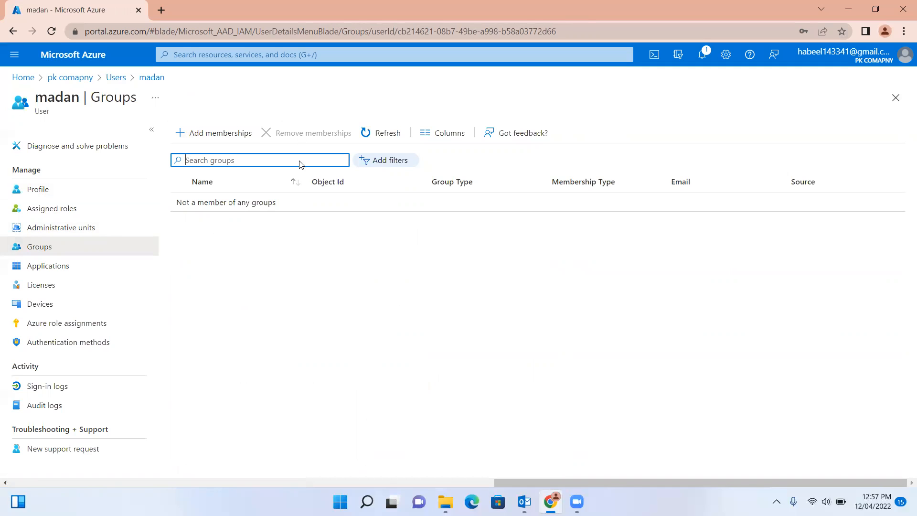
{"action": "left_click", "coordinate": [36, 286]}
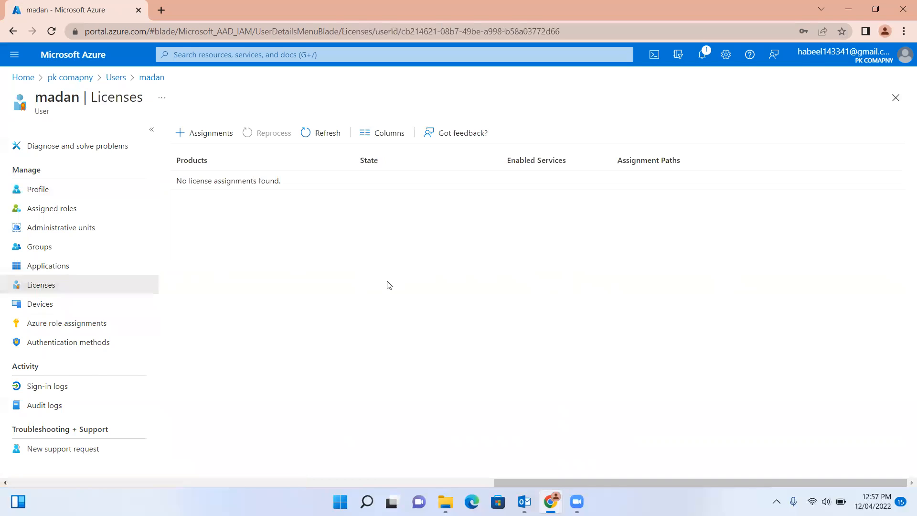
Look over the Microsoft Teams (free) license options, leave them unchanged, and return to All users.
{"action": "left_click", "coordinate": [208, 134]}
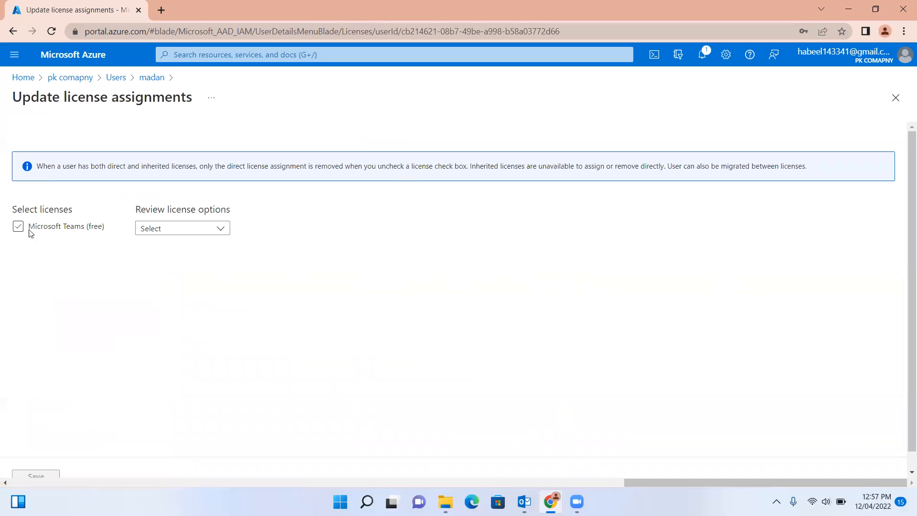
{"action": "left_click", "coordinate": [221, 233]}
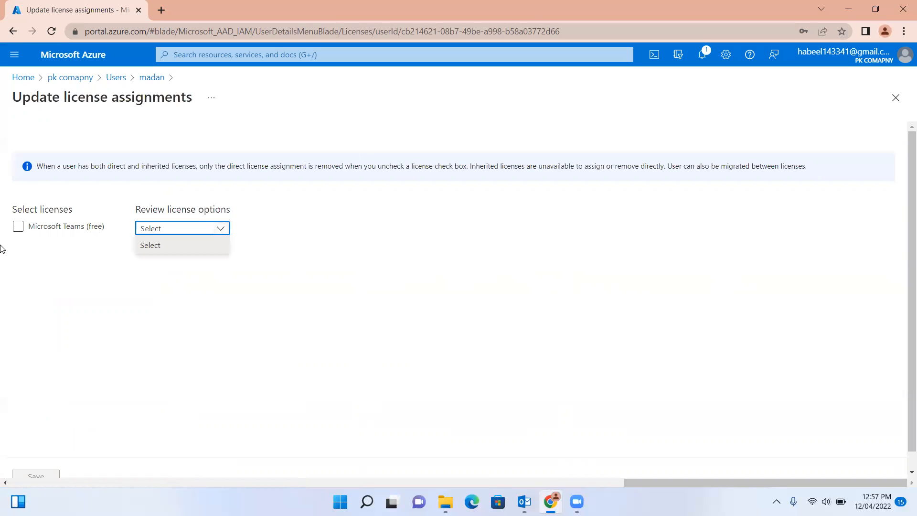
{"action": "left_click", "coordinate": [116, 77]}
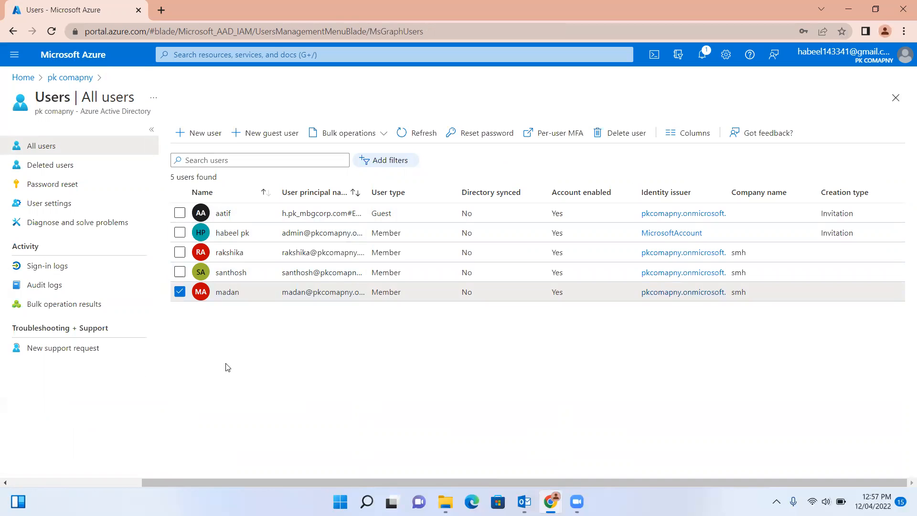
Start a new guest invitation and enter the guest's name and e-mail address.
{"action": "left_click", "coordinate": [268, 132]}
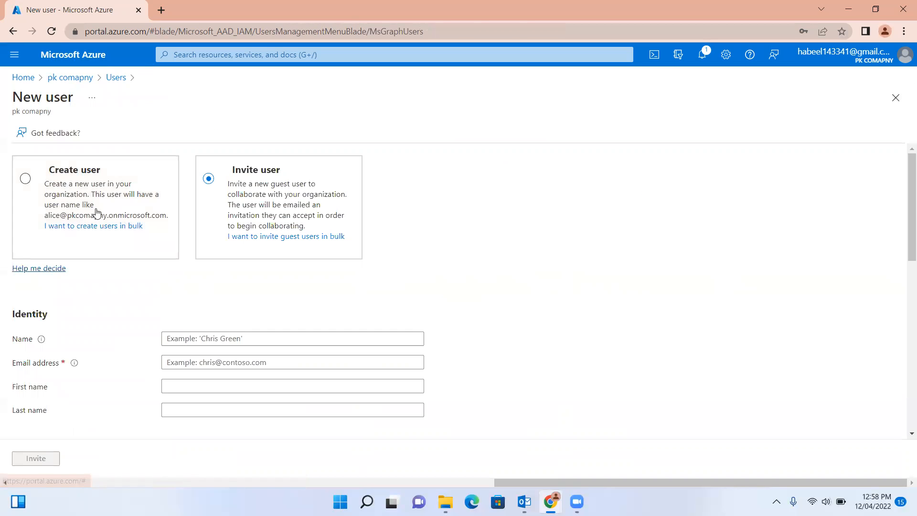
{"action": "left_click", "coordinate": [190, 340]}
{"action": "type", "text": "habil"}
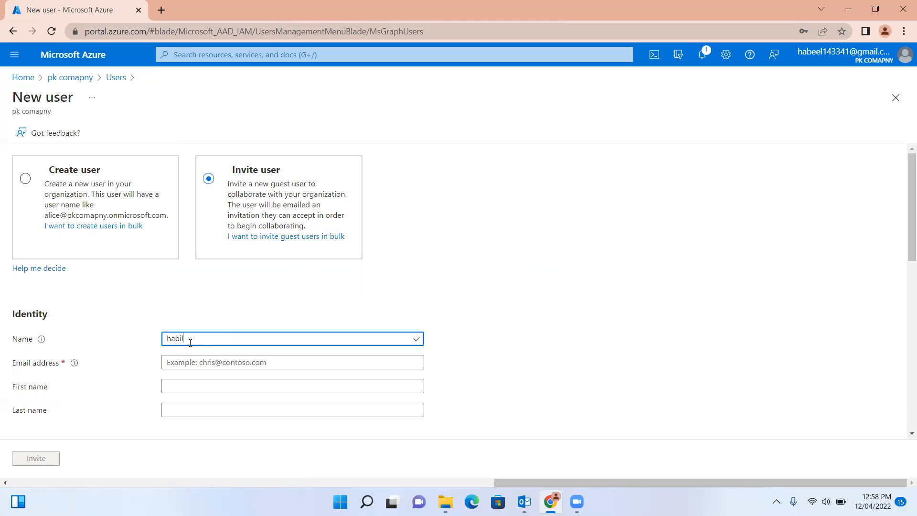
{"action": "left_click", "coordinate": [194, 363]}
{"action": "type", "text": "h"}
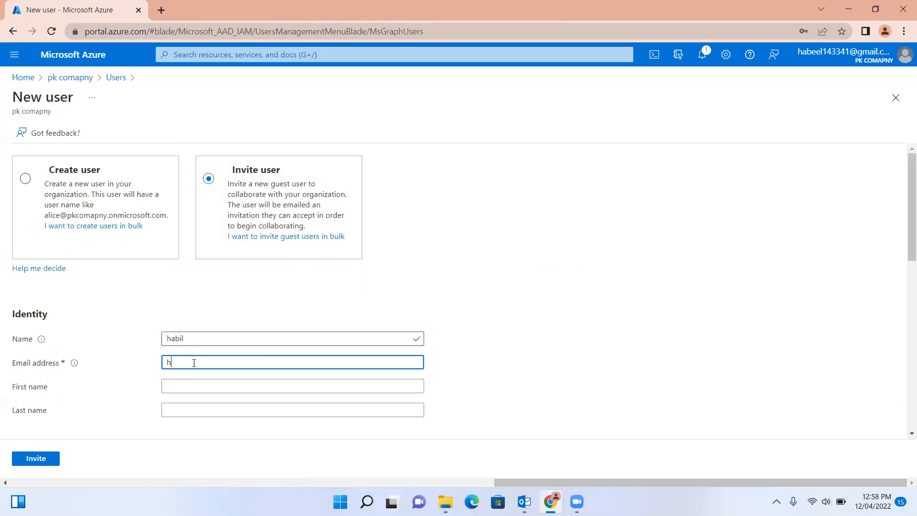
{"action": "type", "text": ".pk@"}
{"action": "key", "text": "BackSpace"}
{"action": "key", "text": "BackSpace"}
{"action": "type", "text": "ha"}
{"action": "key", "text": "BackSpace"}
{"action": "key", "text": "BackSpace"}
{"action": "type", "text": "h."}
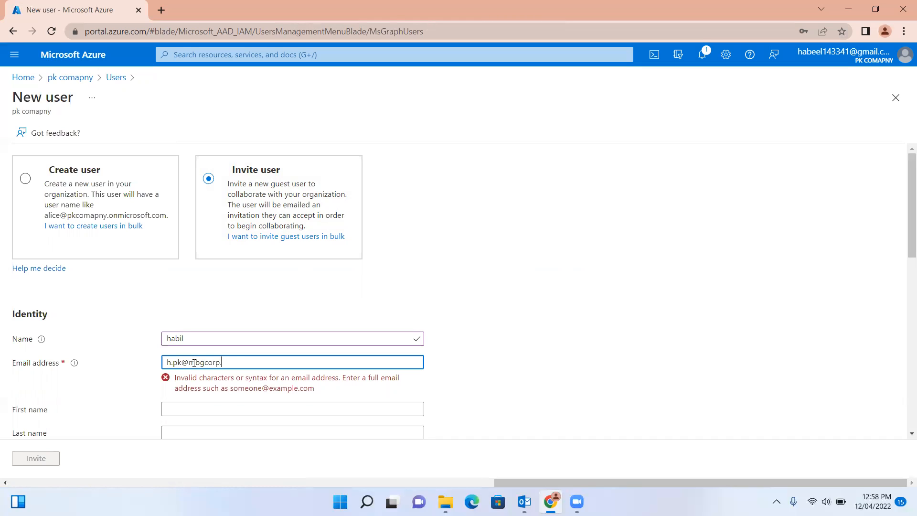
{"action": "left_click_drag", "start_coordinate": [903, 221], "coordinate": [903, 280]}
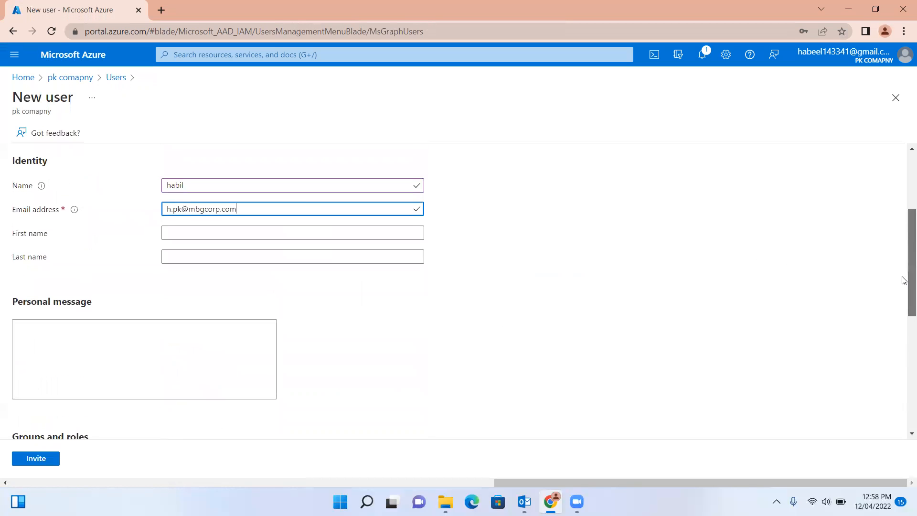
{"action": "left_click", "coordinate": [200, 231]}
Write the personal message 'hi, please join to AZure' in the invitation.
{"action": "left_click", "coordinate": [71, 358]}
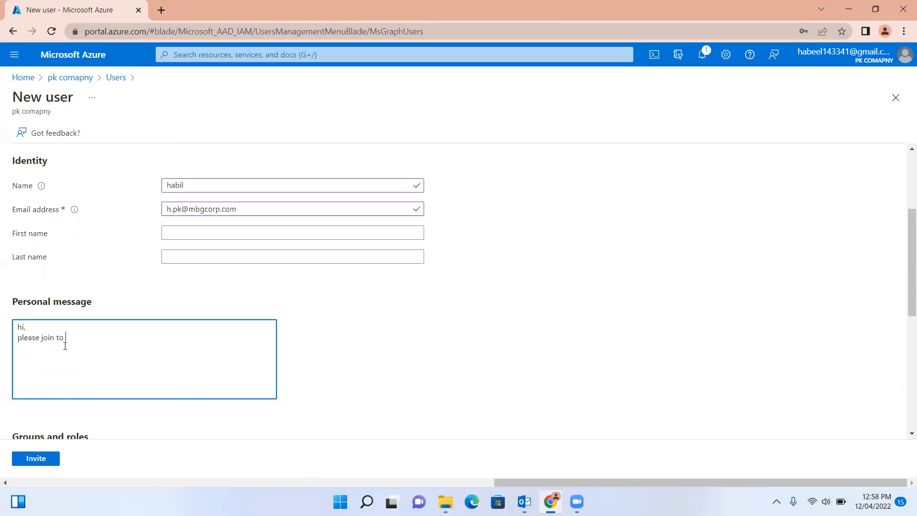
{"action": "type", "text": "ure"}
{"action": "left_click_drag", "start_coordinate": [907, 266], "coordinate": [905, 385]}
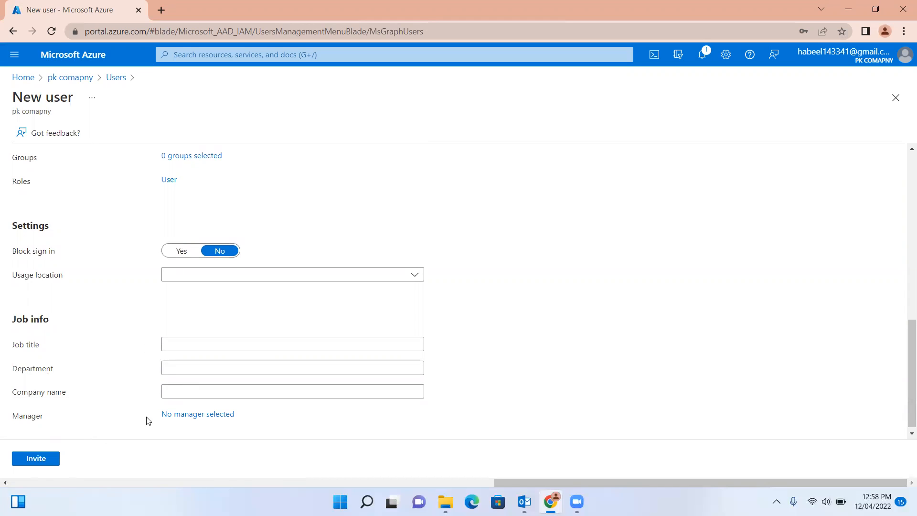
Send the guest invitation, refresh the user list, and request deletion of the guest user.
{"action": "left_click", "coordinate": [35, 467]}
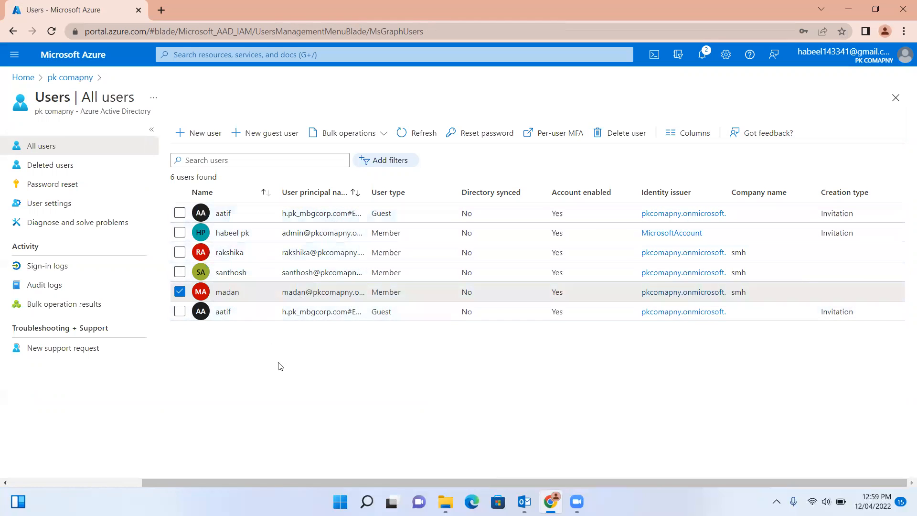
{"action": "left_click", "coordinate": [180, 291]}
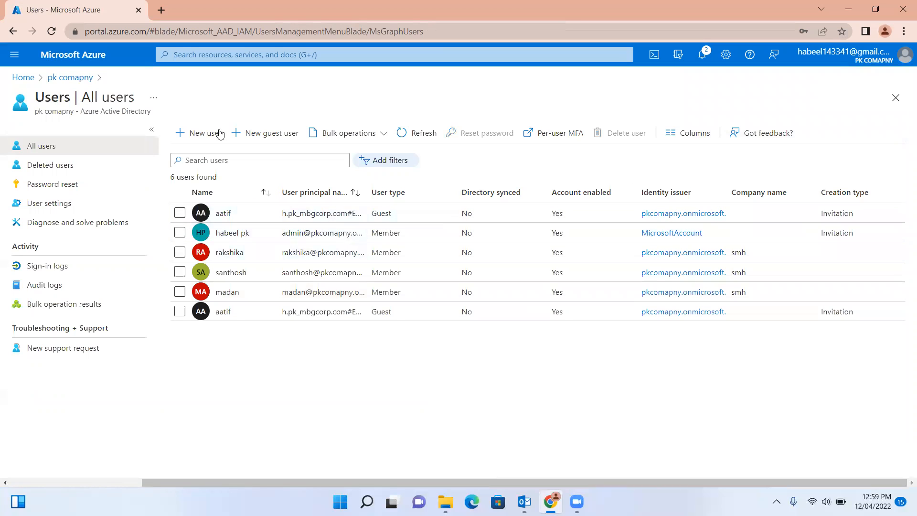
{"action": "left_click", "coordinate": [419, 136]}
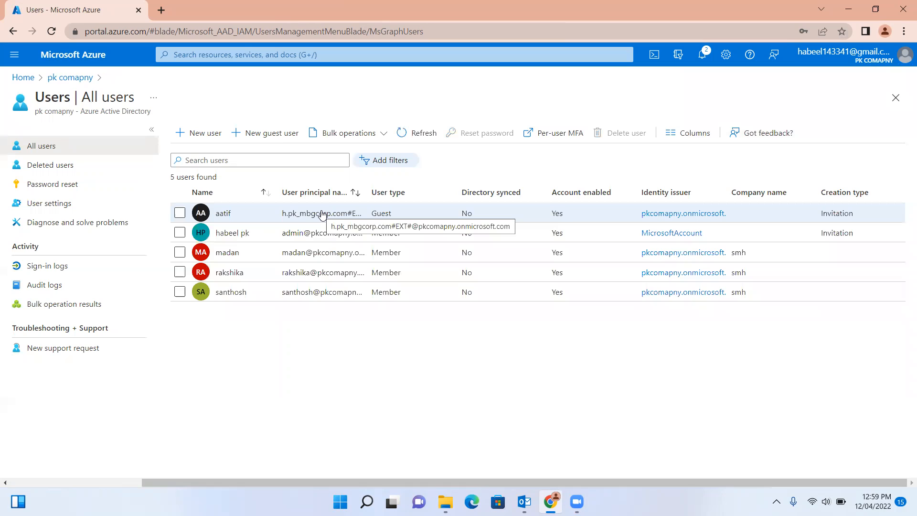
{"action": "left_click", "coordinate": [181, 216]}
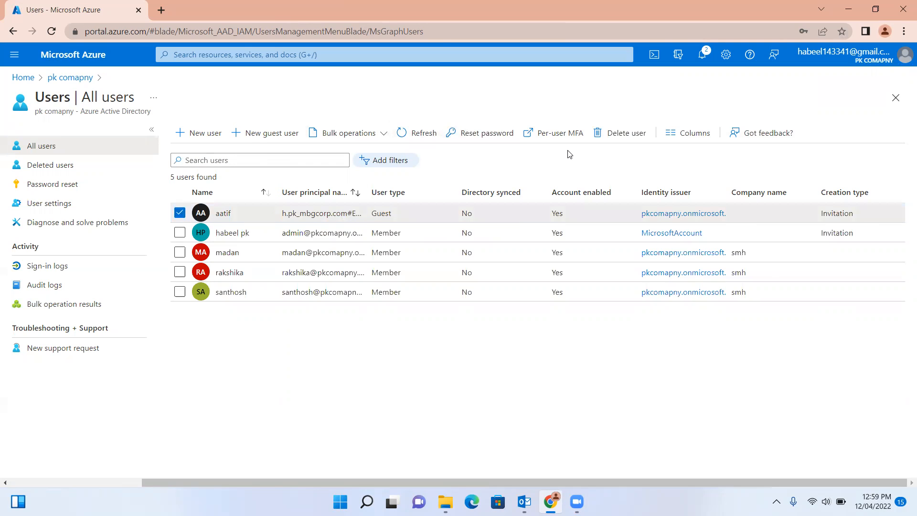
{"action": "left_click", "coordinate": [620, 133]}
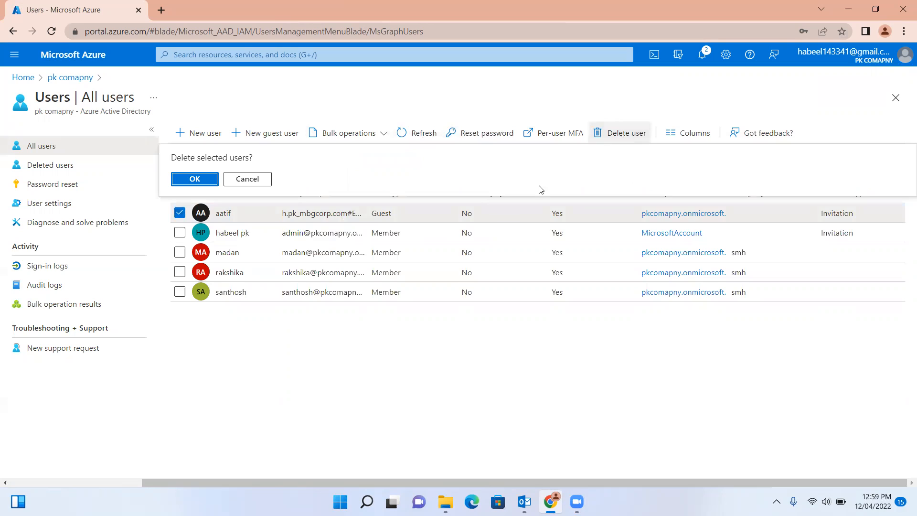
Confirm the guest's deletion, check notifications, and return to the four-user All users list.
{"action": "left_click", "coordinate": [195, 180]}
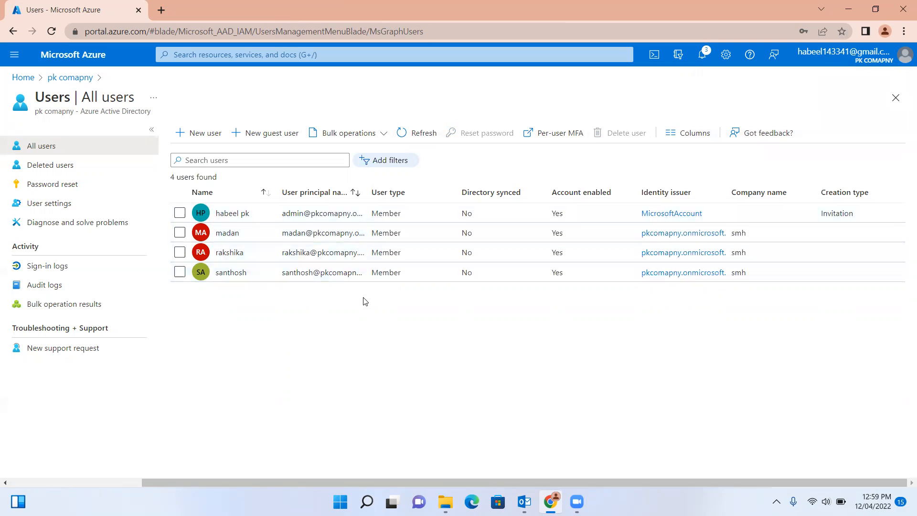
{"action": "left_click", "coordinate": [258, 134]}
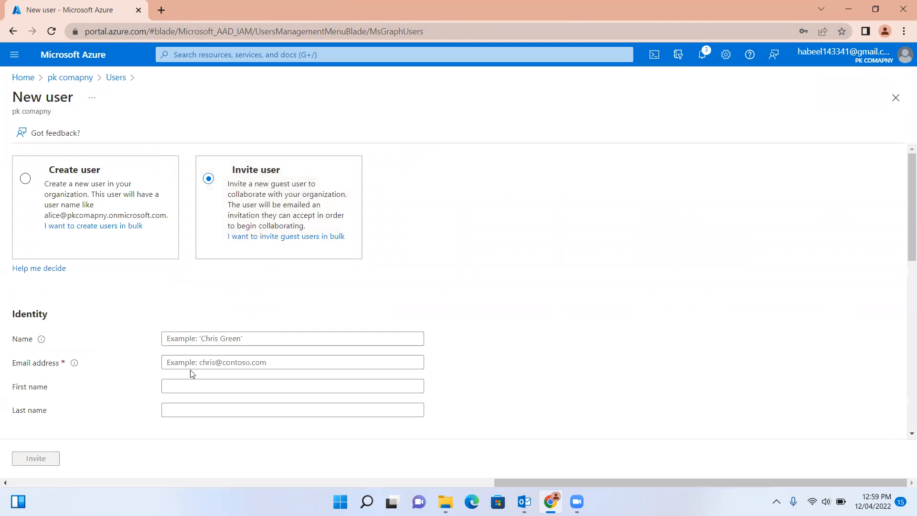
{"action": "left_click", "coordinate": [190, 338]}
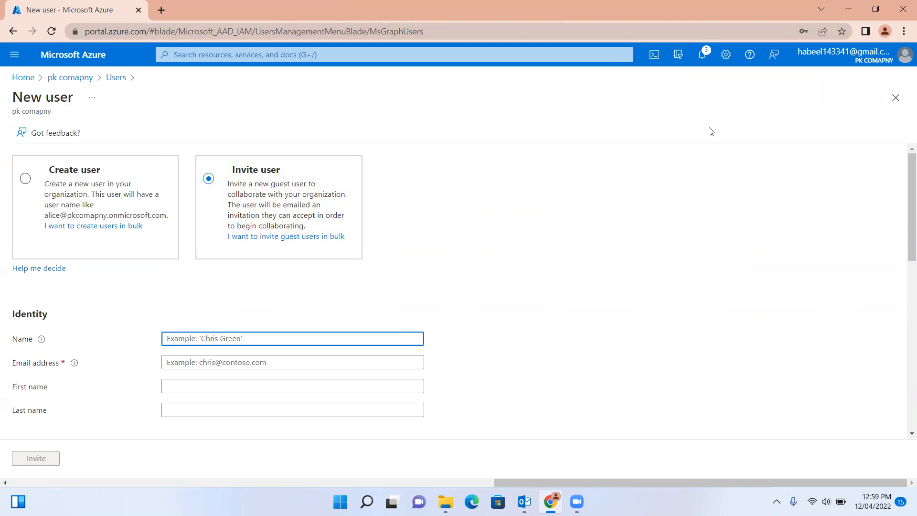
{"action": "left_click", "coordinate": [702, 63]}
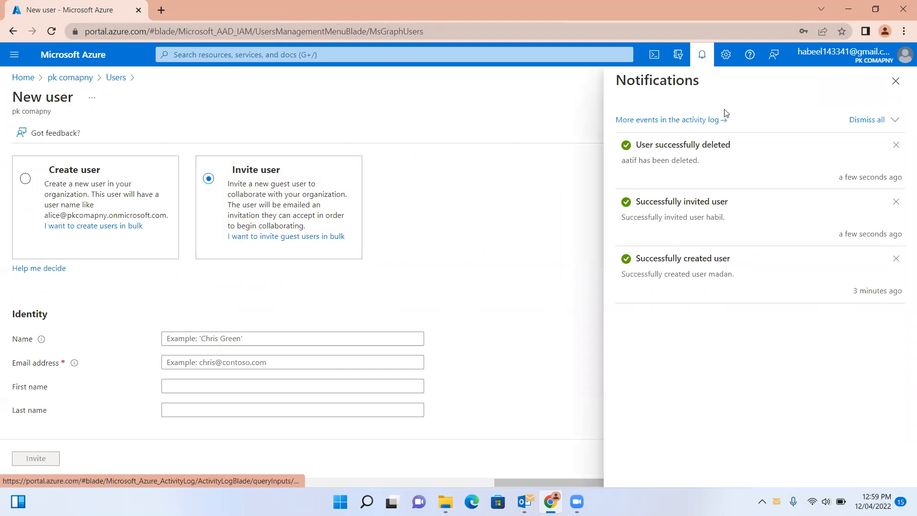
{"action": "left_click", "coordinate": [903, 82]}
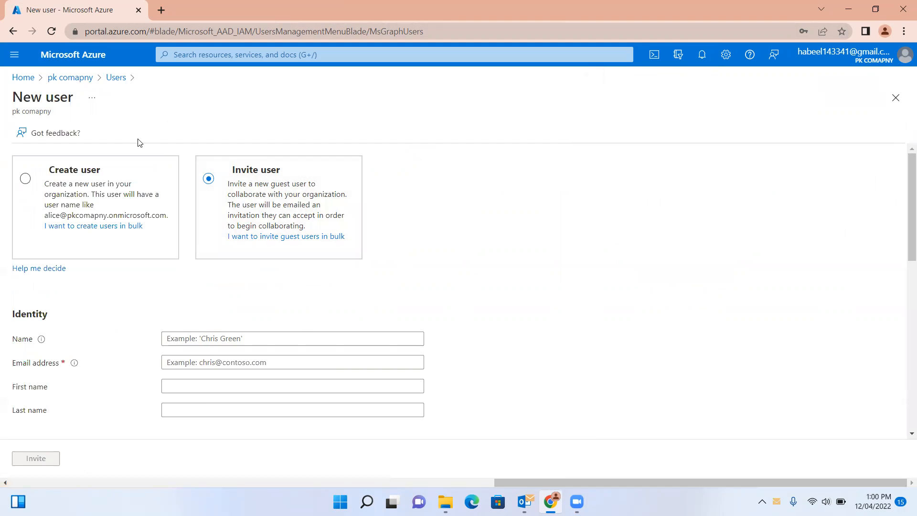
{"action": "left_click", "coordinate": [71, 77]}
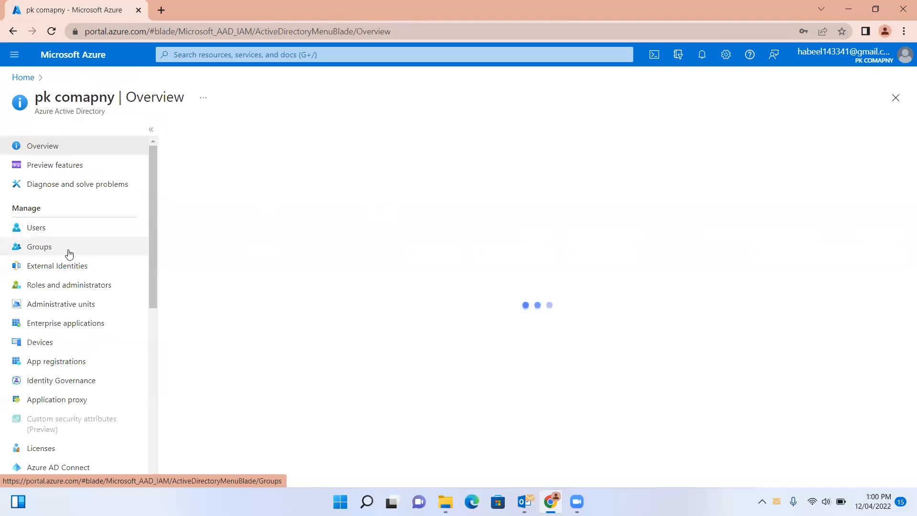
{"action": "left_click", "coordinate": [41, 229]}
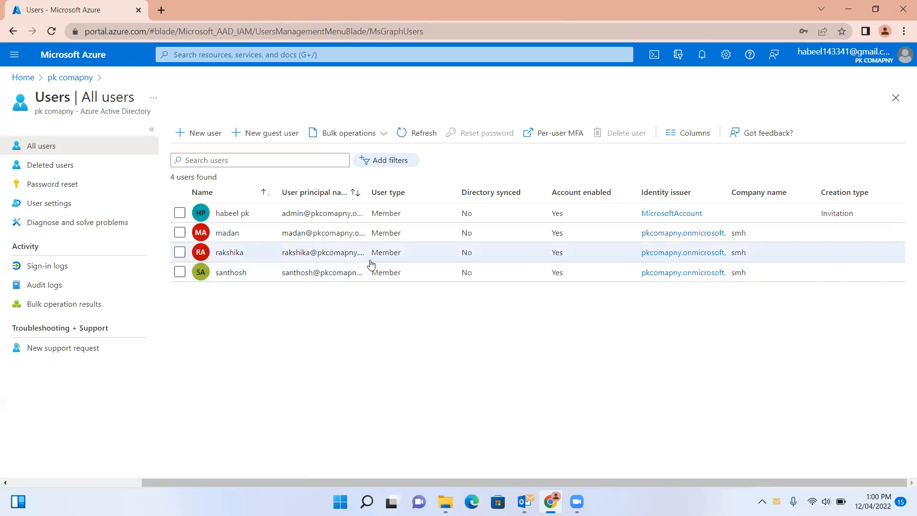
Enter the new member's user name, display name, first name and last name.
{"action": "left_click", "coordinate": [201, 133]}
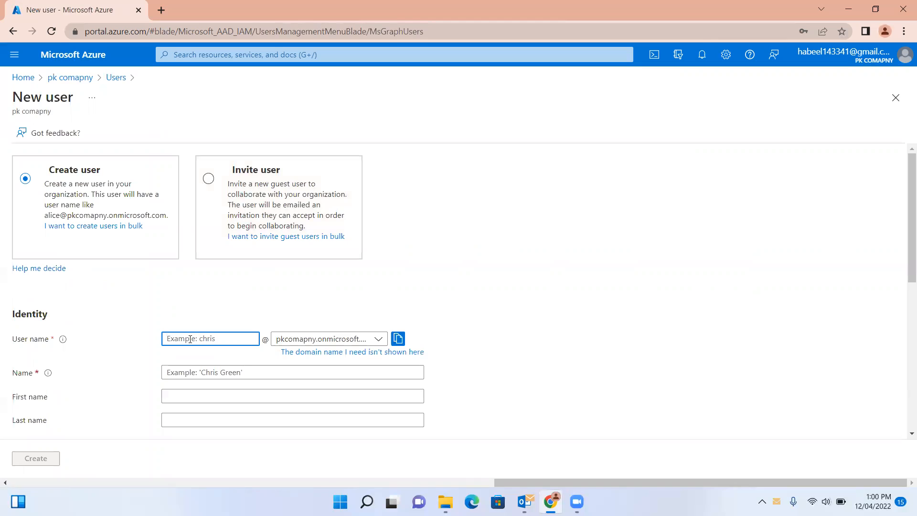
{"action": "type", "text": "h"}
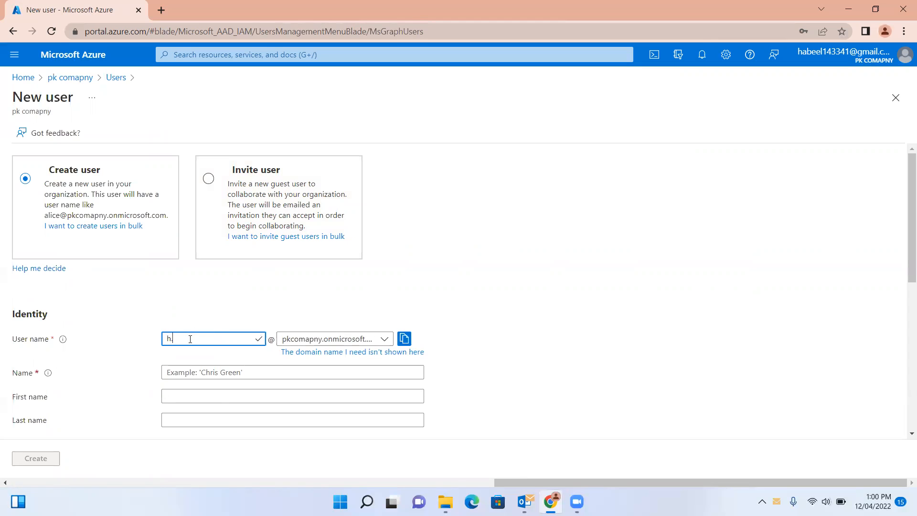
{"action": "type", "text": "."}
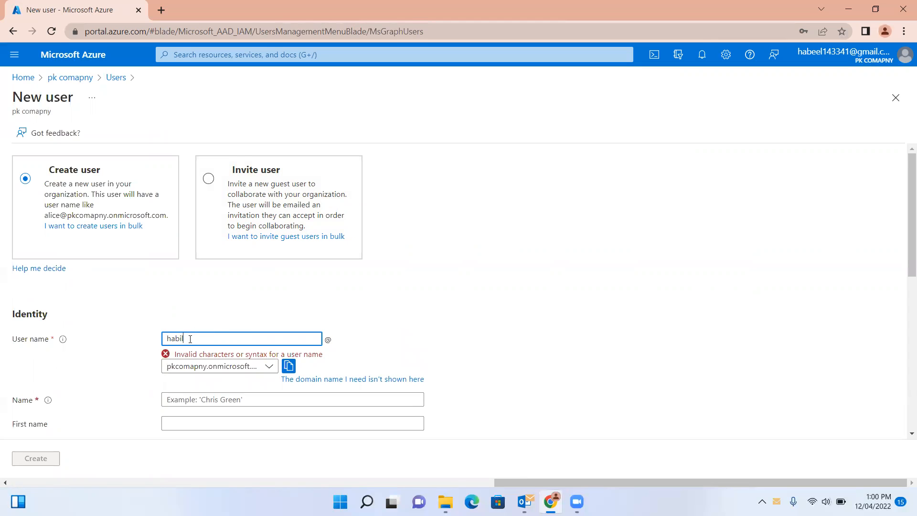
{"action": "left_click", "coordinate": [185, 375]}
{"action": "type", "text": "habil"}
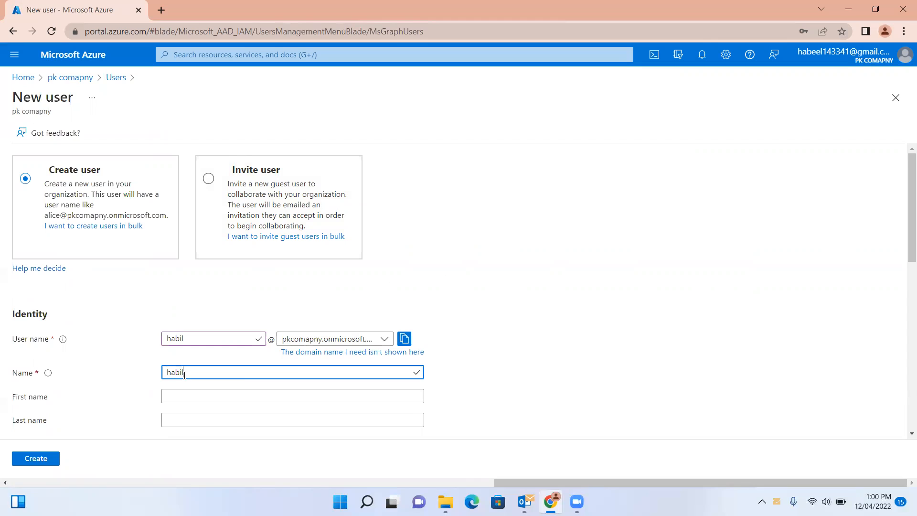
{"action": "left_click", "coordinate": [174, 396]}
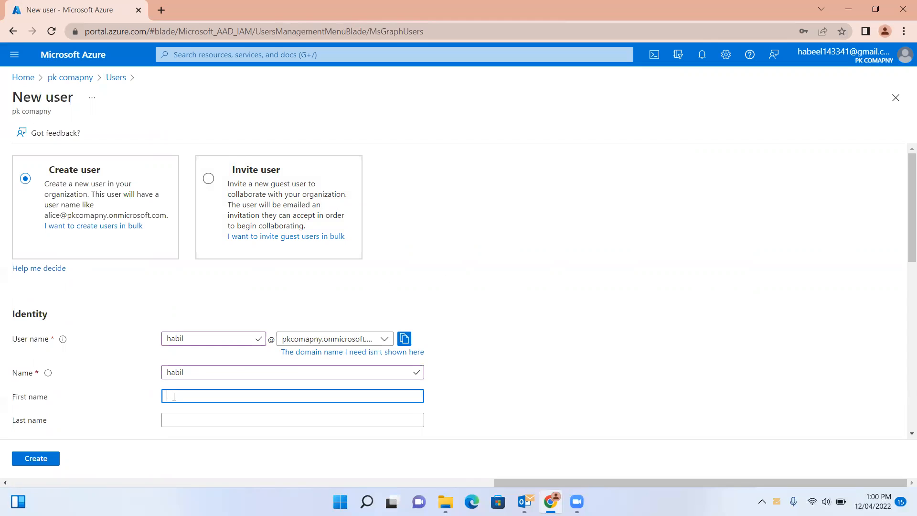
{"action": "type", "text": "habil"}
{"action": "left_click", "coordinate": [175, 420]}
{"action": "type", "text": "pk"}
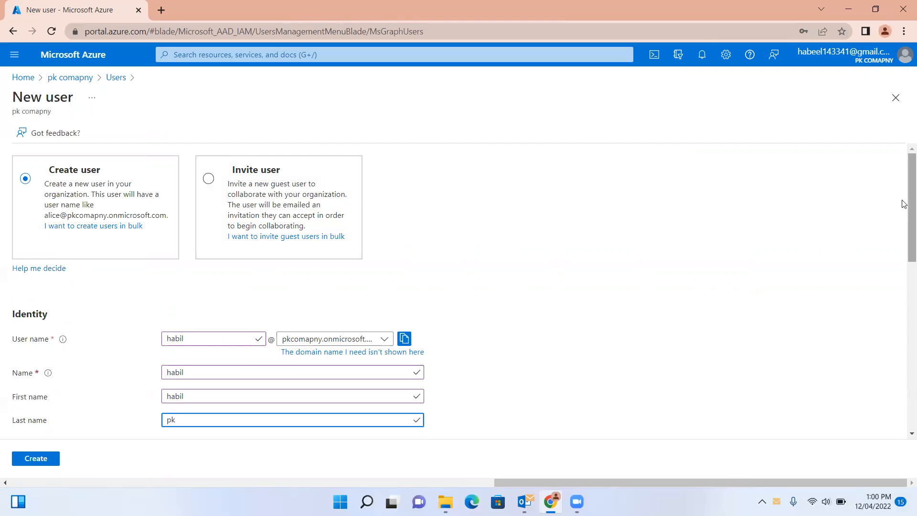
Choose to set the password manually and enter a custom initial password.
{"action": "left_click_drag", "start_coordinate": [903, 213], "coordinate": [904, 312]}
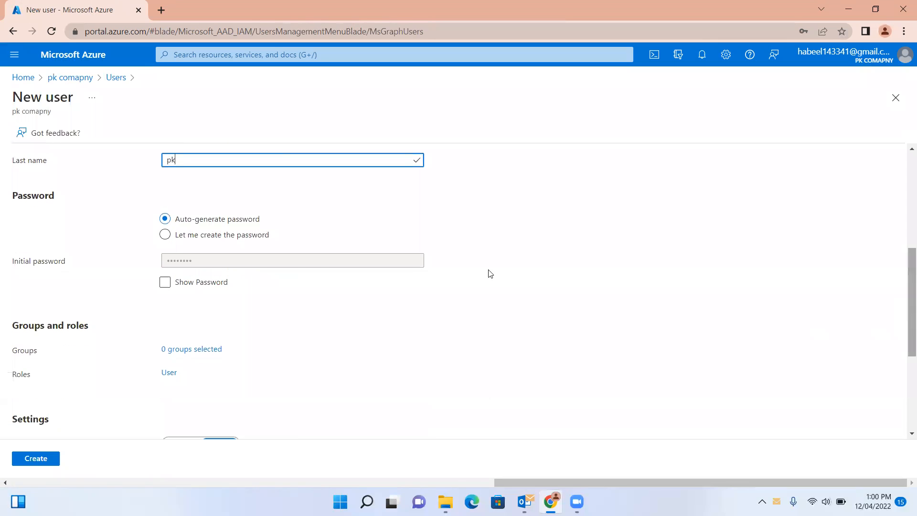
{"action": "left_click", "coordinate": [231, 237]}
{"action": "left_click", "coordinate": [202, 261]}
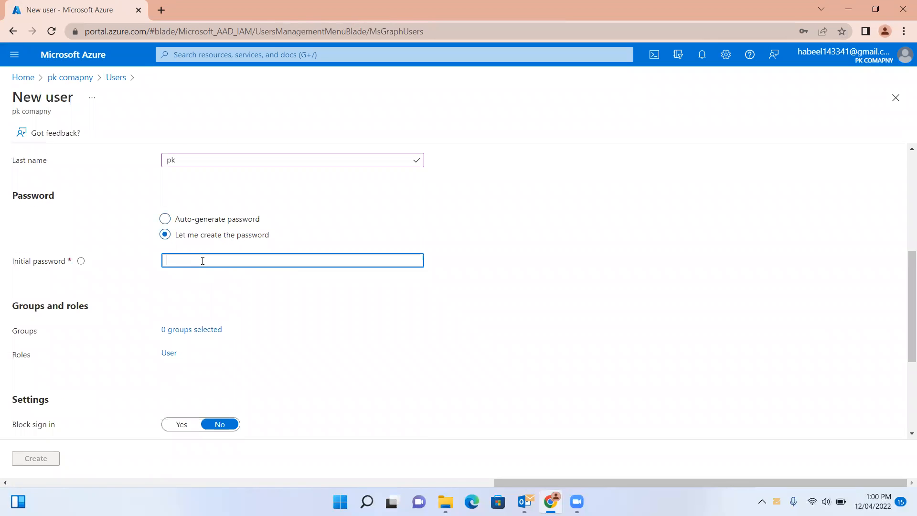
{"action": "type", "text": "••"}
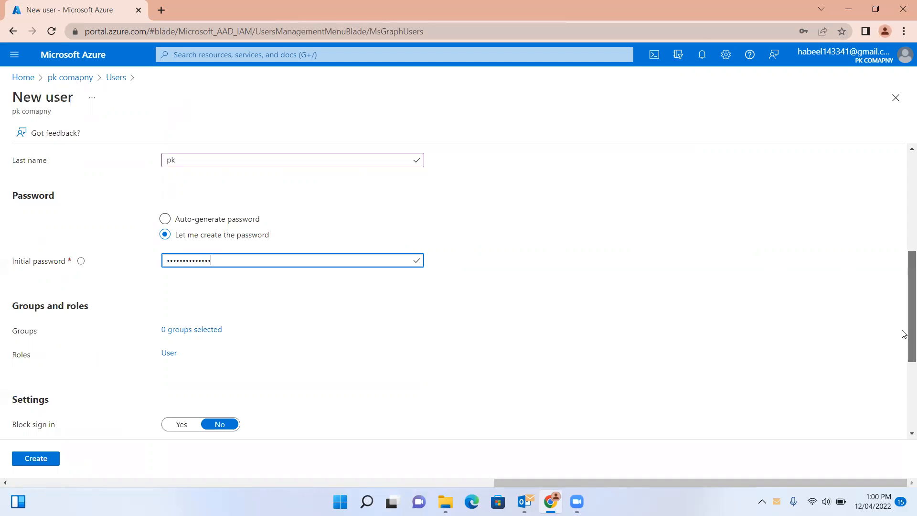
{"action": "left_click_drag", "start_coordinate": [904, 333], "coordinate": [902, 410]}
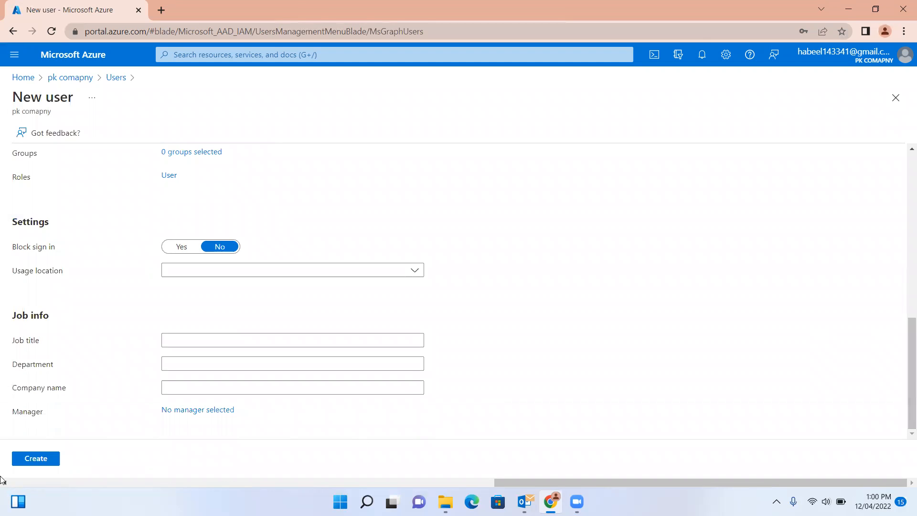
{"action": "left_click_drag", "start_coordinate": [904, 340], "coordinate": [905, 155]}
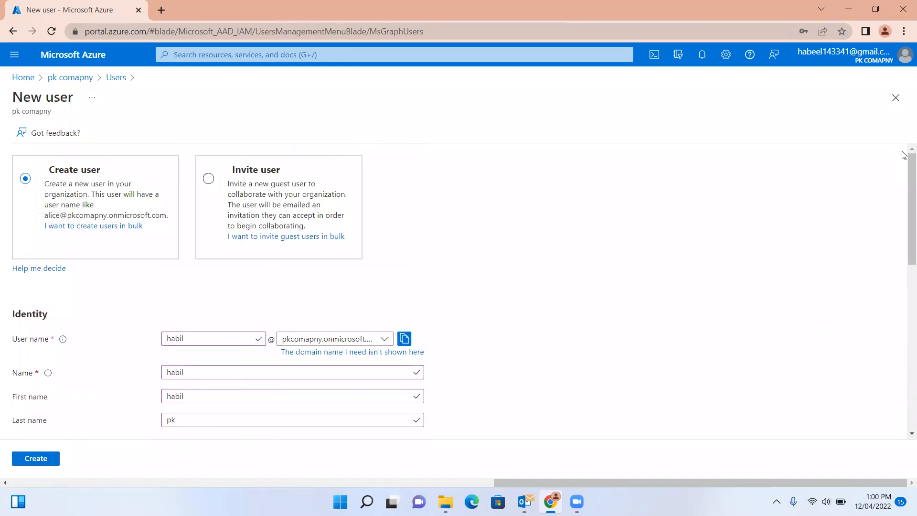
Switch to inviting a guest user and enter the guest's name and e-mail address.
{"action": "left_click", "coordinate": [209, 181]}
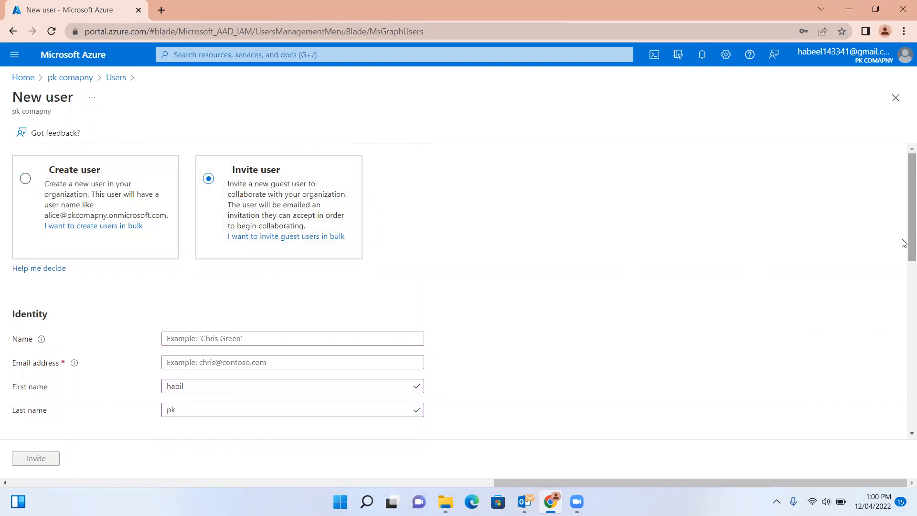
{"action": "left_click_drag", "start_coordinate": [904, 249], "coordinate": [903, 296]}
{"action": "left_click", "coordinate": [240, 204]}
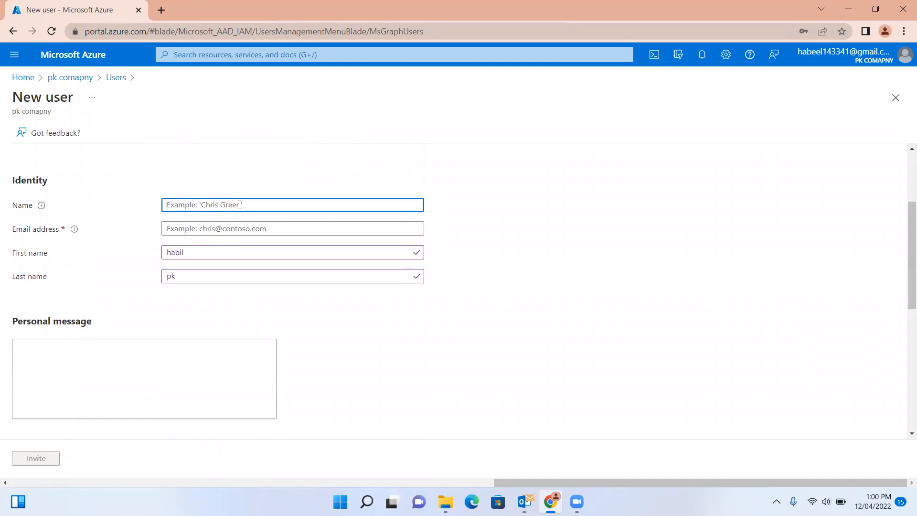
{"action": "type", "text": "habil"}
{"action": "left_click", "coordinate": [222, 229]}
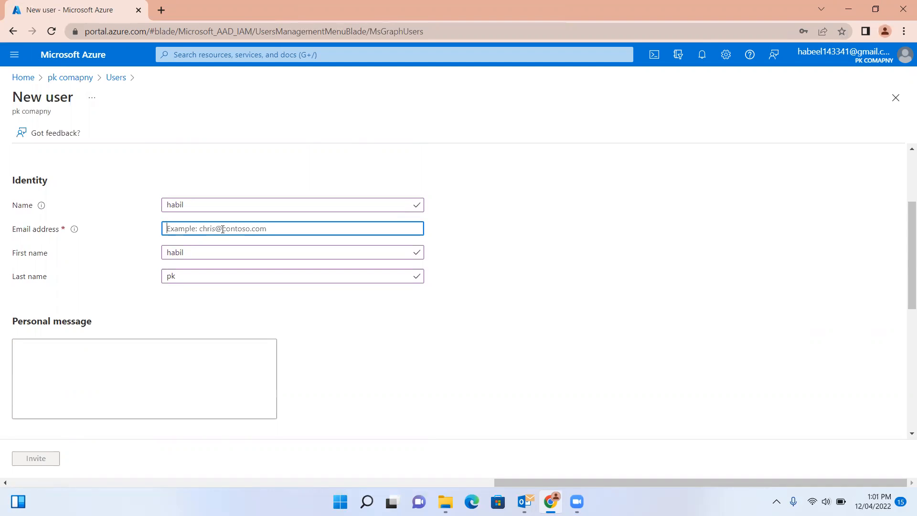
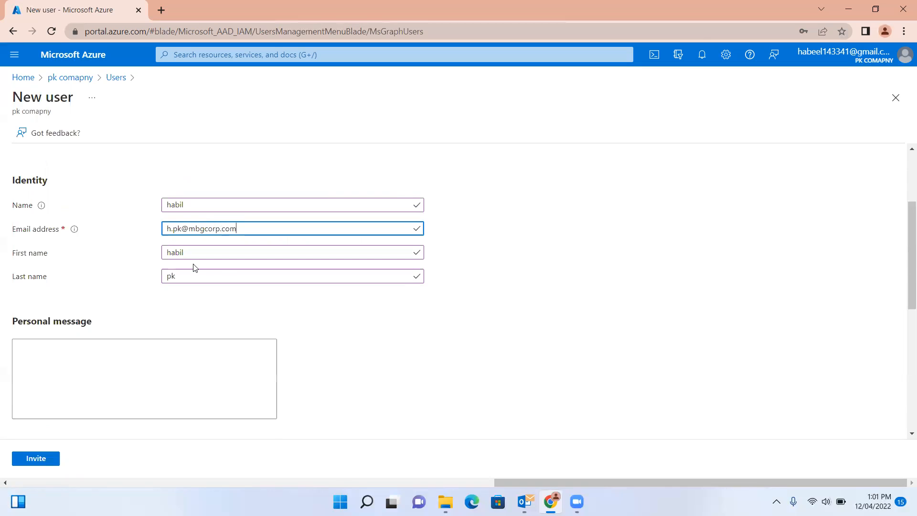
Add the personal message 'hi, Please join' and send the invitation.
{"action": "left_click", "coordinate": [90, 364]}
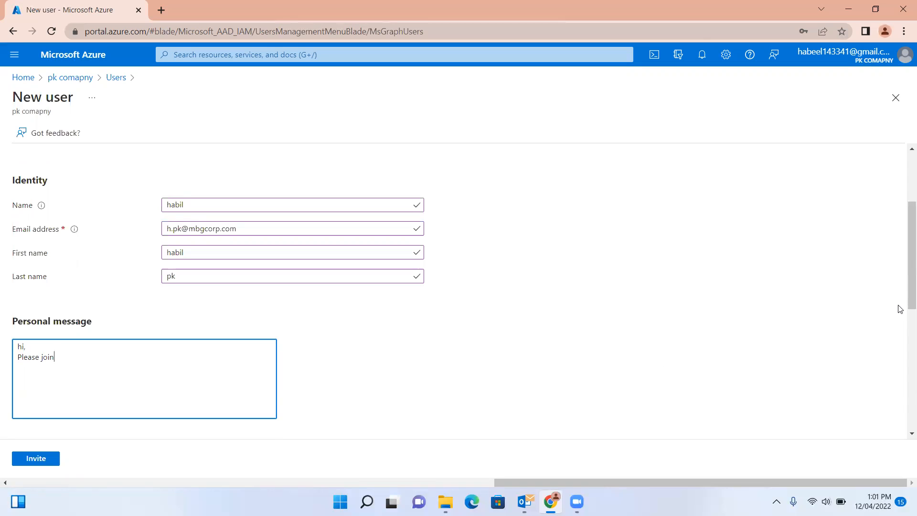
{"action": "left_click_drag", "start_coordinate": [911, 308], "coordinate": [903, 452]}
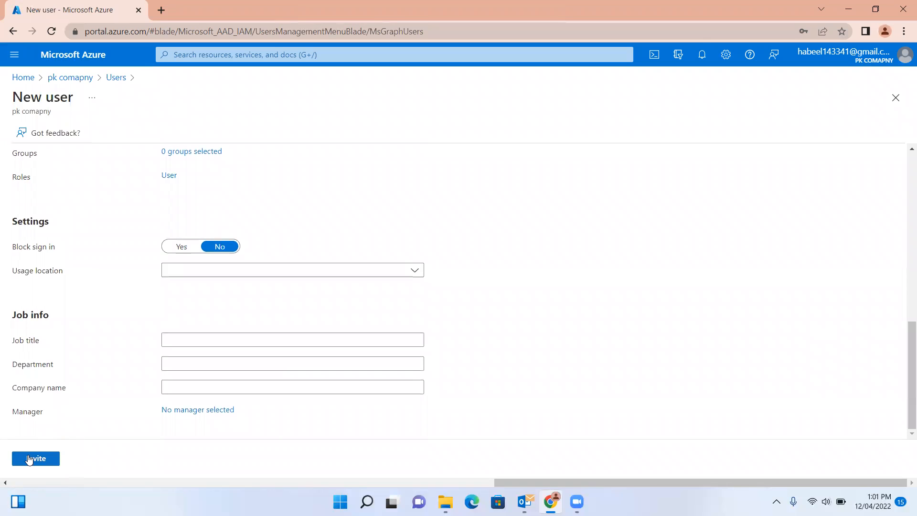
{"action": "left_click", "coordinate": [29, 460]}
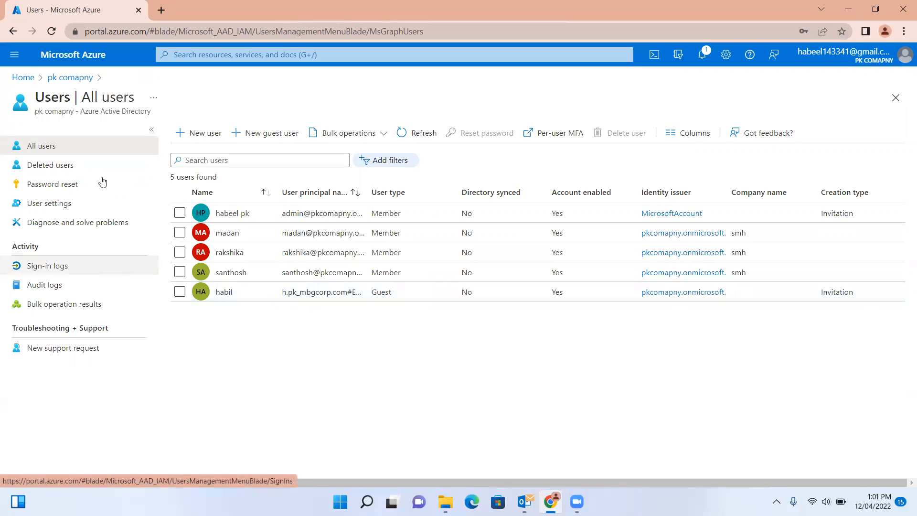
Download the Bulk create CSV template and open it in Excel.
{"action": "left_click", "coordinate": [373, 141]}
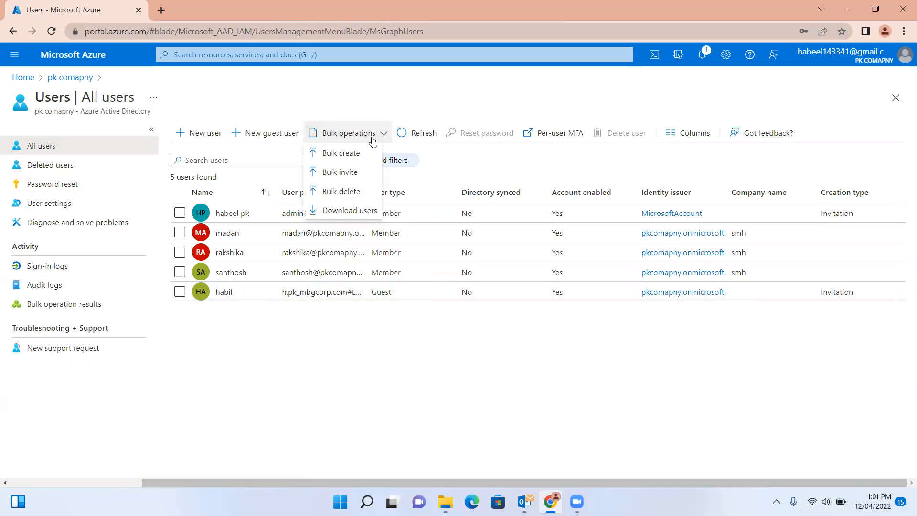
{"action": "left_click", "coordinate": [353, 155]}
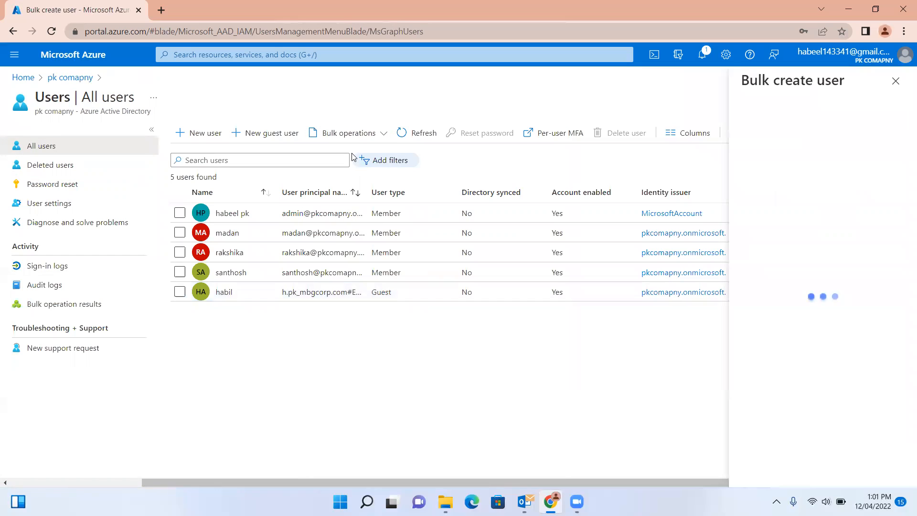
{"action": "left_click", "coordinate": [770, 150]}
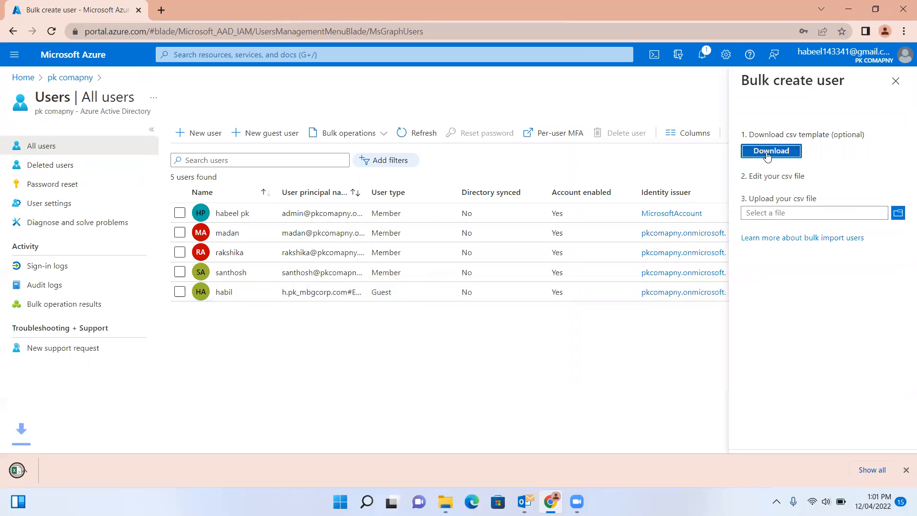
{"action": "left_click", "coordinate": [68, 470]}
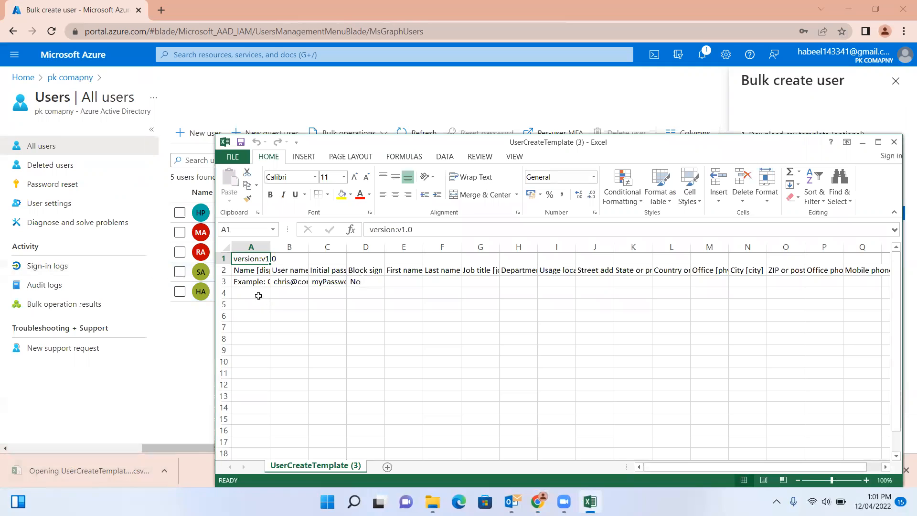
Inspect cells A4, B4 and C4 of the template, then close Excel.
{"action": "left_click", "coordinate": [258, 294]}
{"action": "left_click", "coordinate": [295, 294]}
{"action": "left_click", "coordinate": [248, 293]}
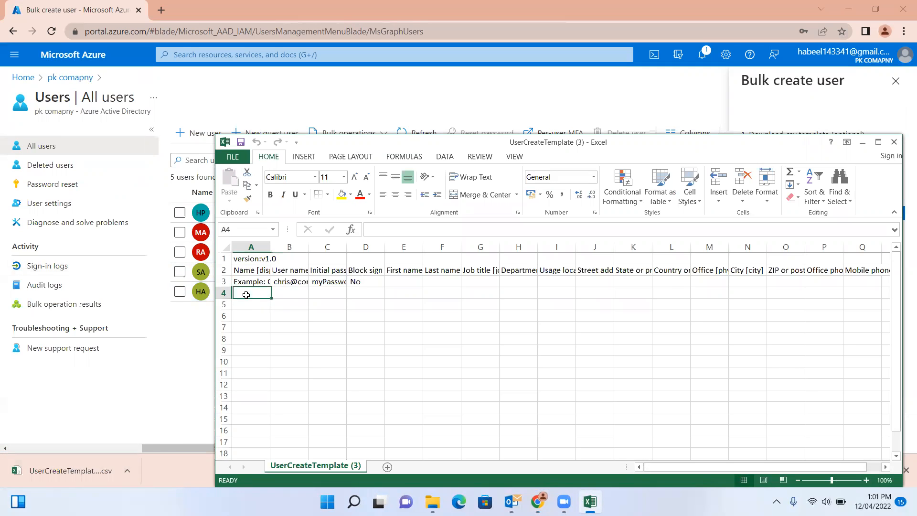
{"action": "left_click", "coordinate": [294, 293]}
{"action": "left_click", "coordinate": [332, 291]}
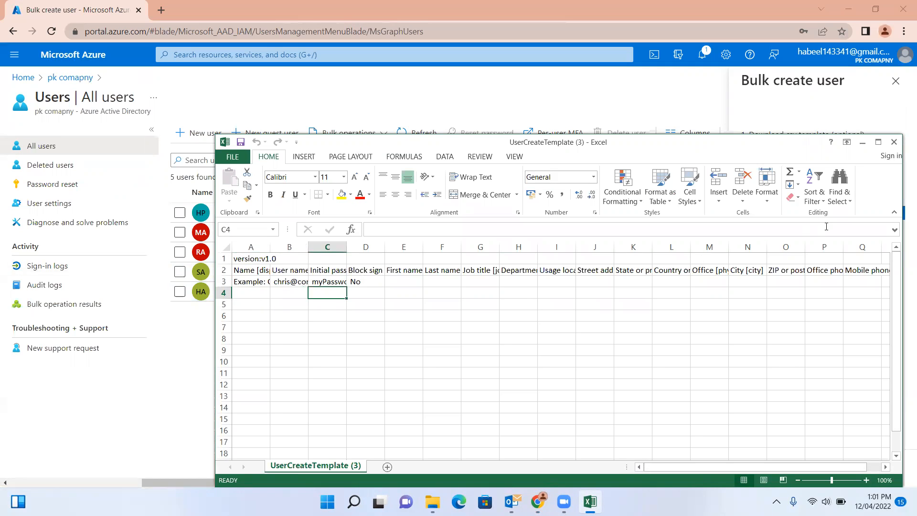
{"action": "left_click", "coordinate": [894, 142]}
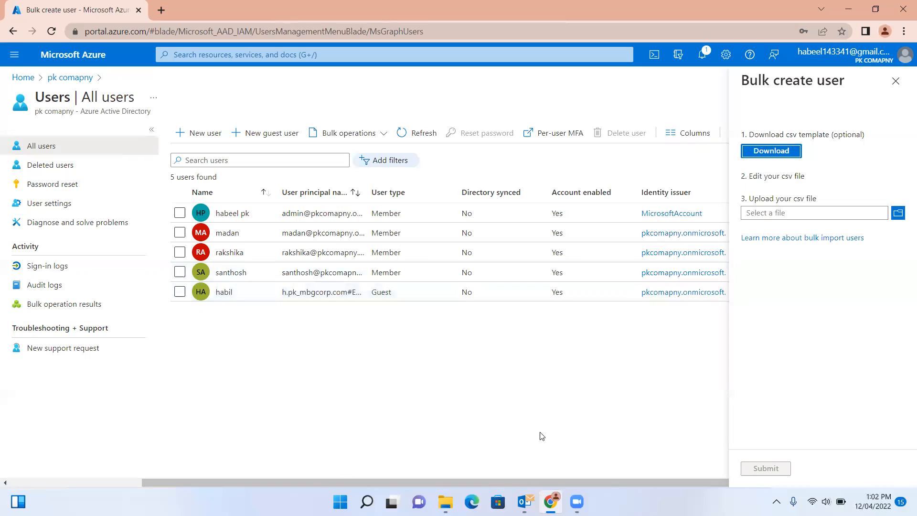
Close the Bulk create panel, look at Bulk delete, and close it too.
{"action": "left_click", "coordinate": [896, 81]}
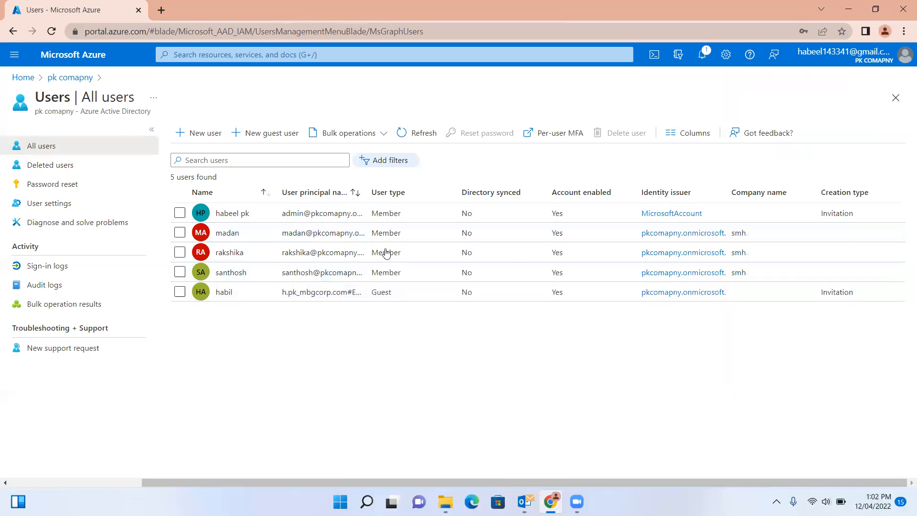
{"action": "left_click", "coordinate": [378, 133]}
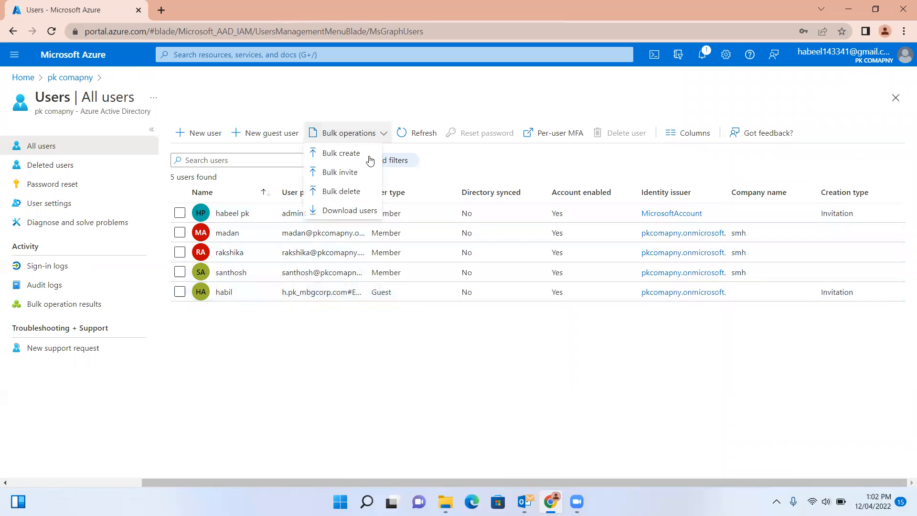
{"action": "left_click", "coordinate": [351, 193]}
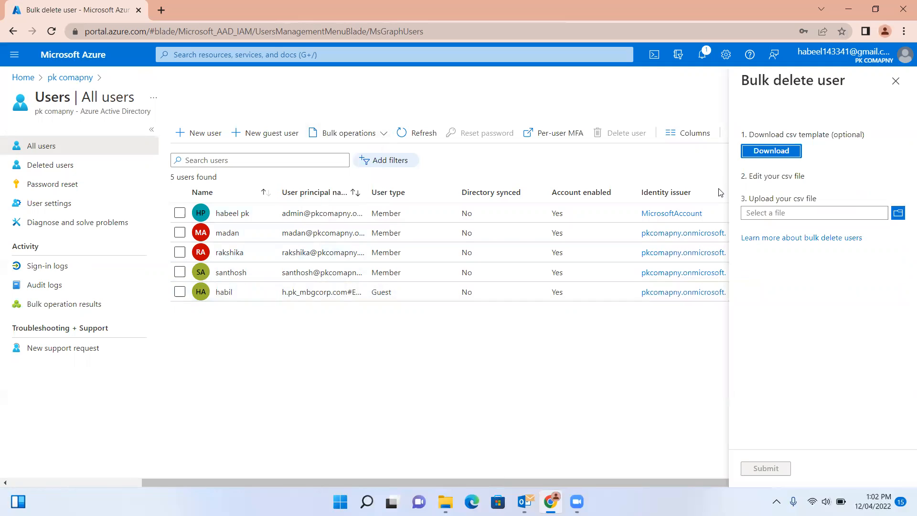
{"action": "left_click", "coordinate": [896, 80]}
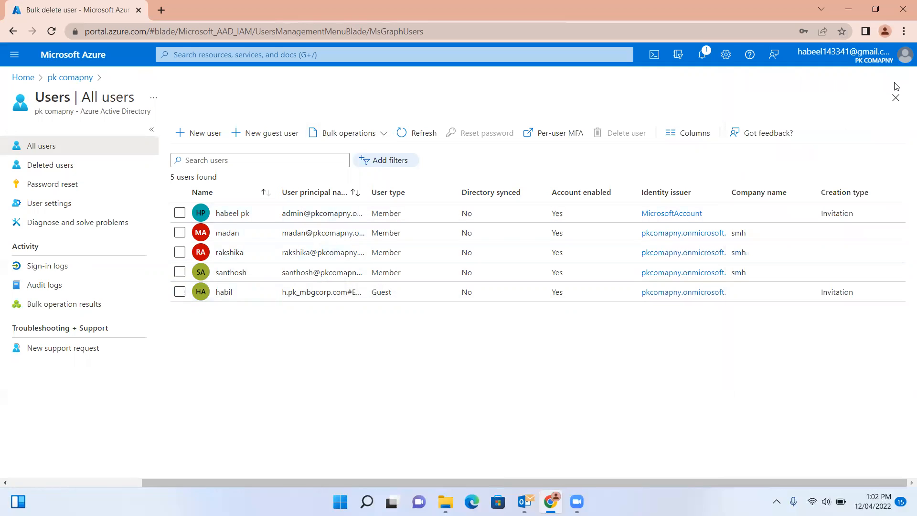
Run Download users and download the finished exportUser_2022-4-12 CSV file.
{"action": "left_click", "coordinate": [377, 135]}
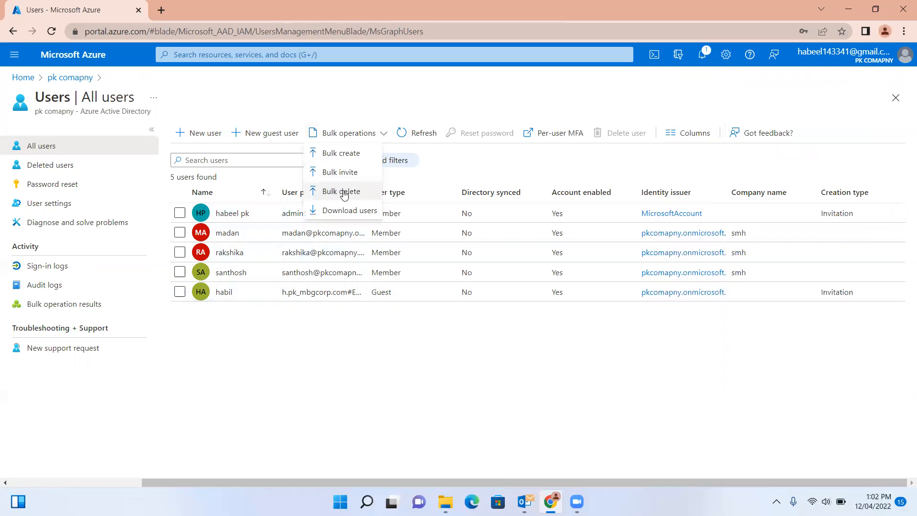
{"action": "left_click", "coordinate": [340, 211]}
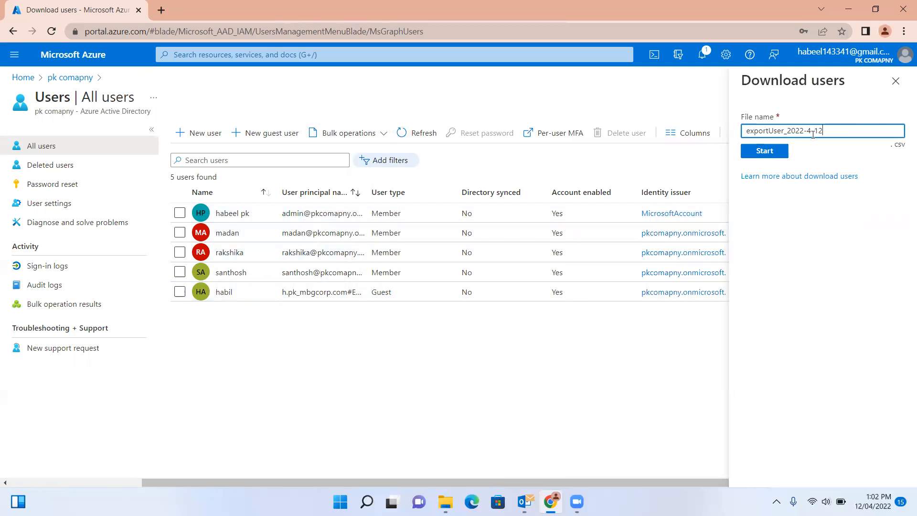
{"action": "left_click", "coordinate": [766, 154]}
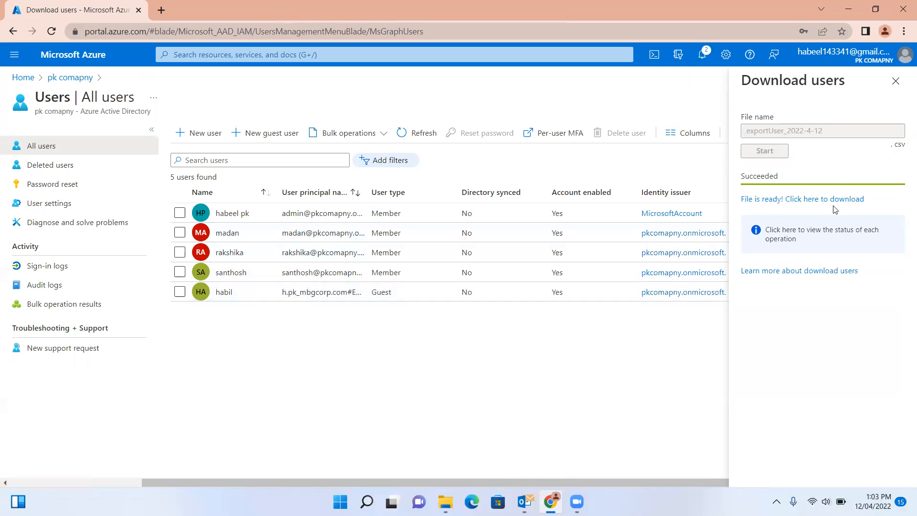
{"action": "left_click", "coordinate": [818, 204]}
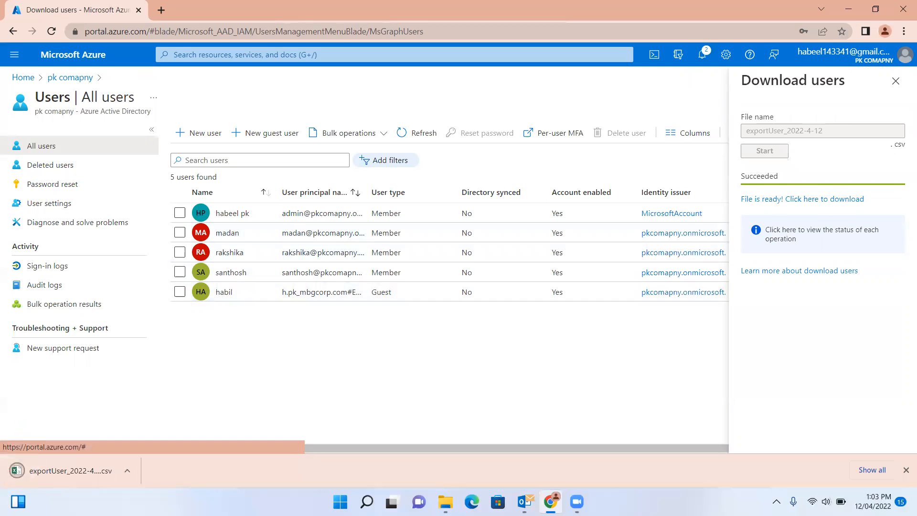
Open exportUser_2022-4-12.csv, widen column A to read the user principal names, and close without saving.
{"action": "left_click", "coordinate": [58, 474]}
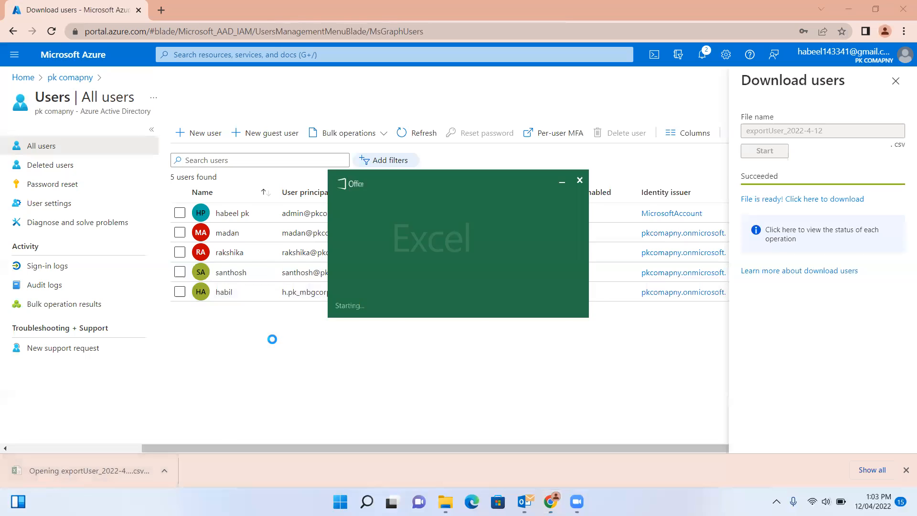
{"action": "left_click_drag", "start_coordinate": [270, 247], "coordinate": [518, 247]}
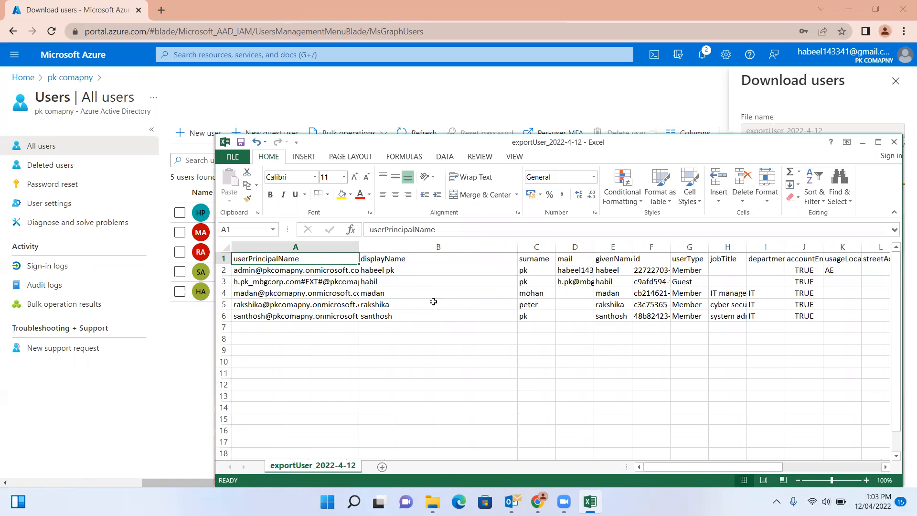
{"action": "left_click_drag", "start_coordinate": [663, 471], "coordinate": [685, 470]}
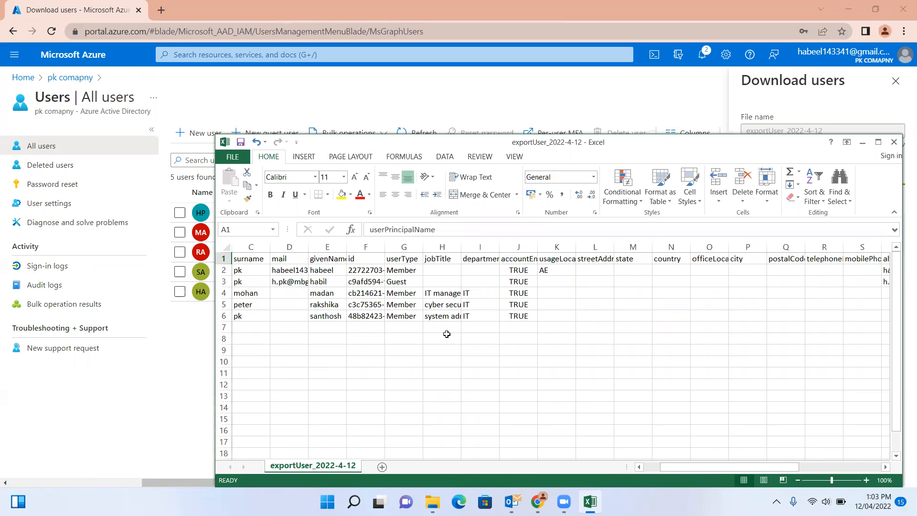
{"action": "left_click", "coordinate": [893, 142]}
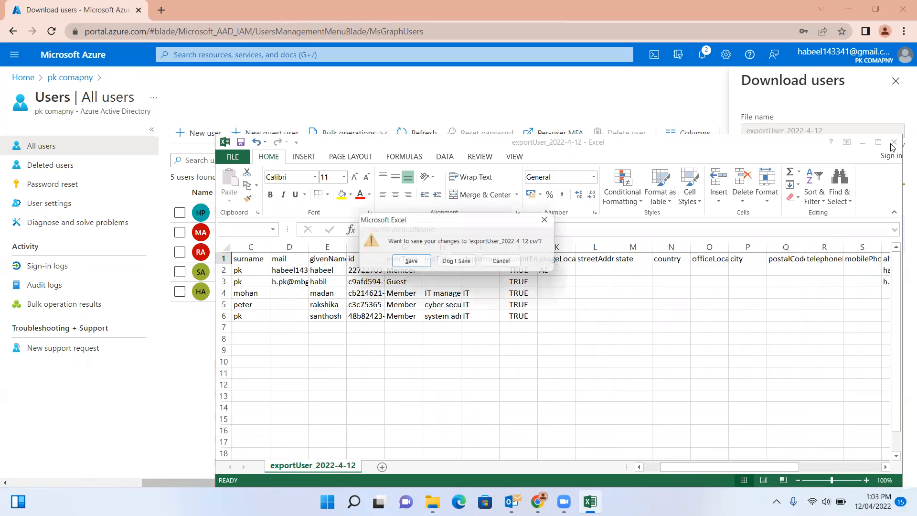
{"action": "left_click", "coordinate": [466, 264]}
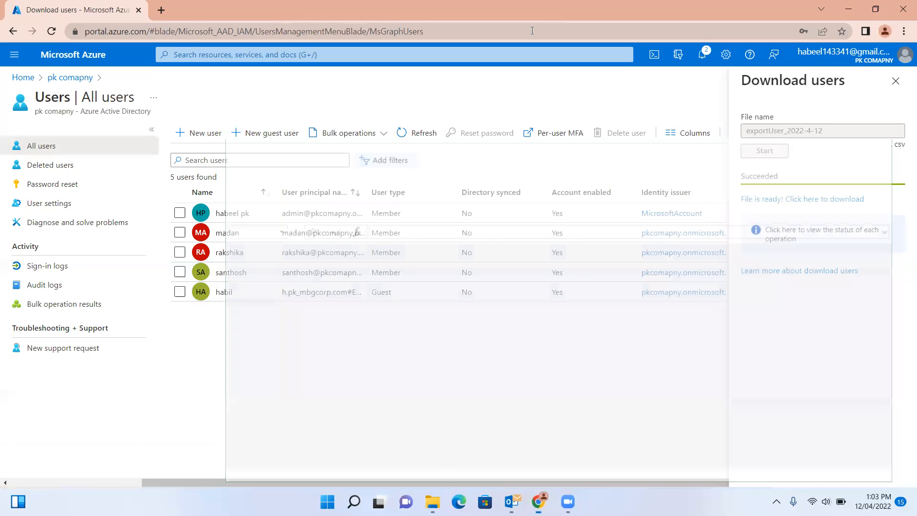